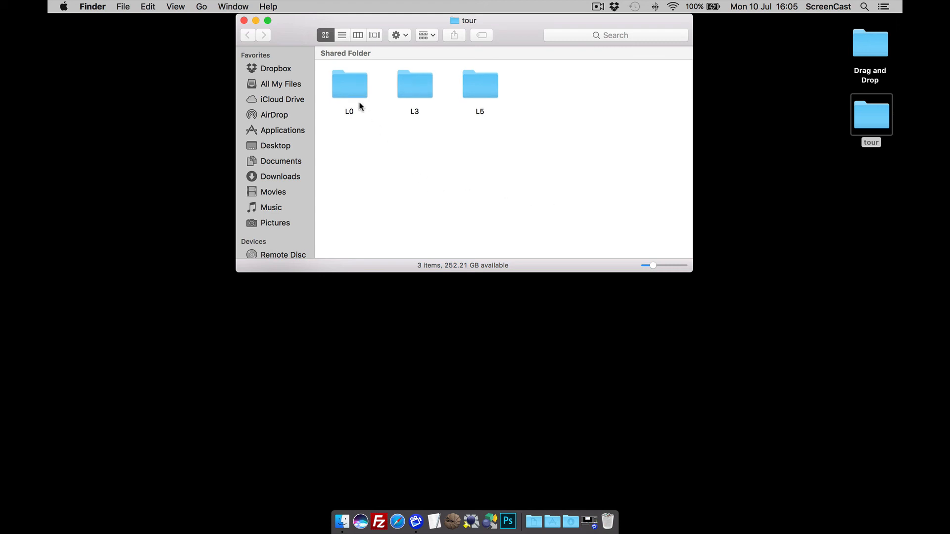
Look inside the L0 folder and load that folder into Pano2VR as a project.
{"action": "double_click", "coordinate": [346, 85]}
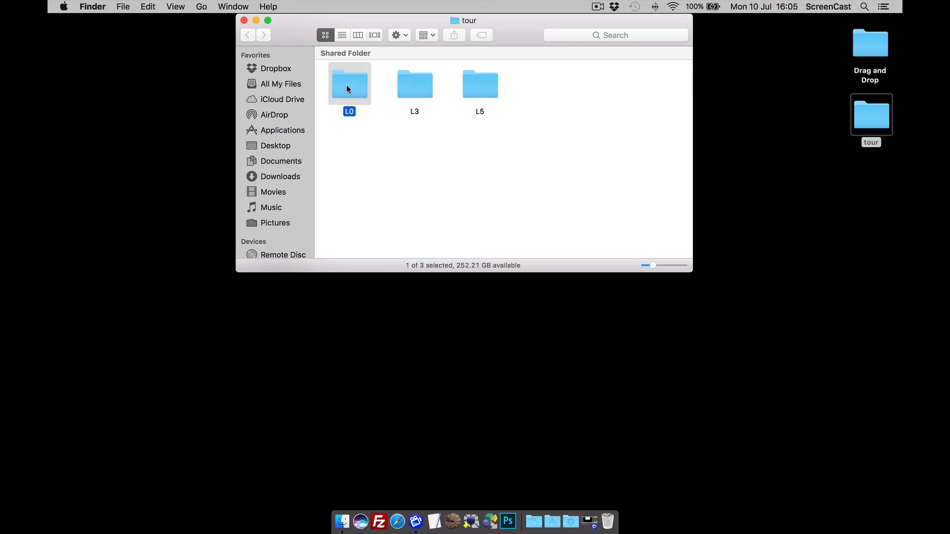
{"action": "left_click", "coordinate": [247, 35]}
{"action": "left_click_drag", "start_coordinate": [350, 87], "coordinate": [491, 506]}
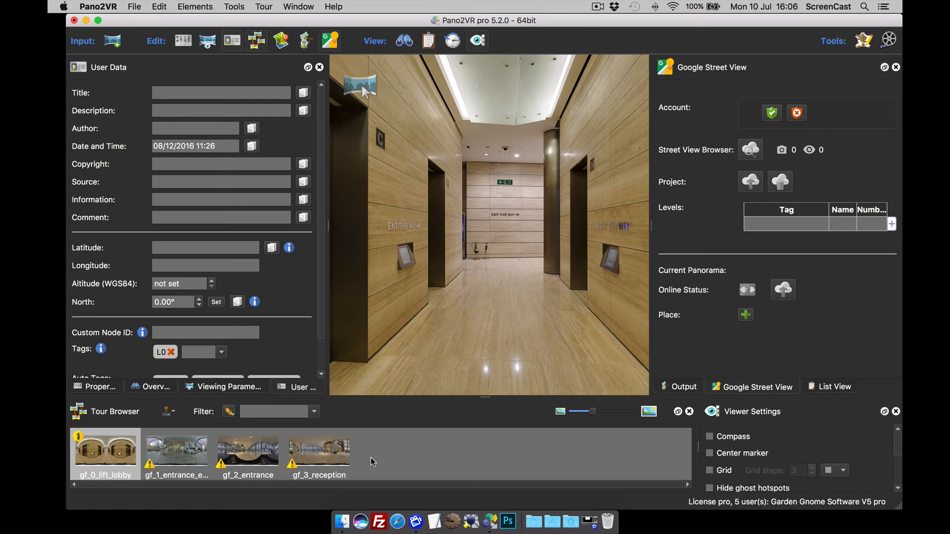
Close the L0 project without saving its changes.
{"action": "left_click", "coordinate": [73, 20]}
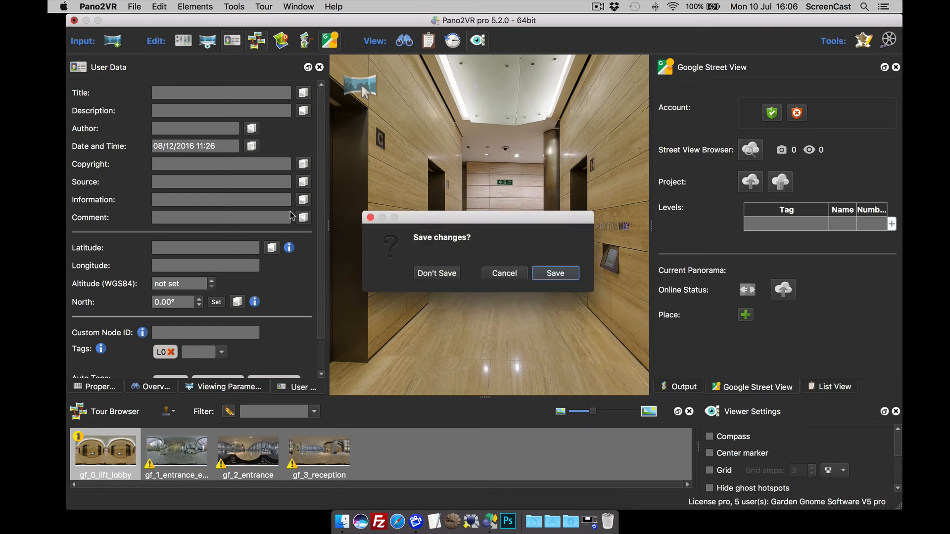
{"action": "left_click", "coordinate": [430, 273]}
{"action": "left_click", "coordinate": [448, 205]}
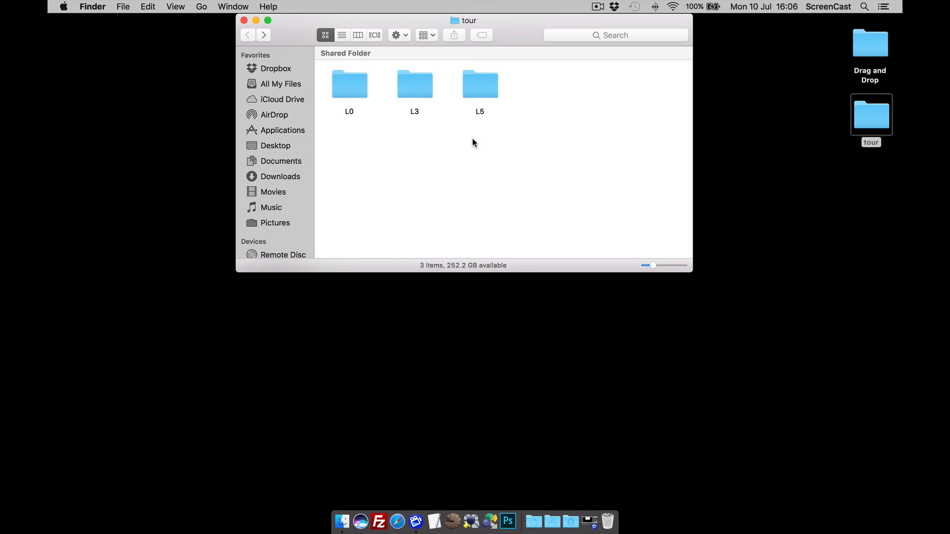
Start Pano2VR with an empty project and load the L0, L3 and L5 folders into it together.
{"action": "left_click", "coordinate": [483, 487]}
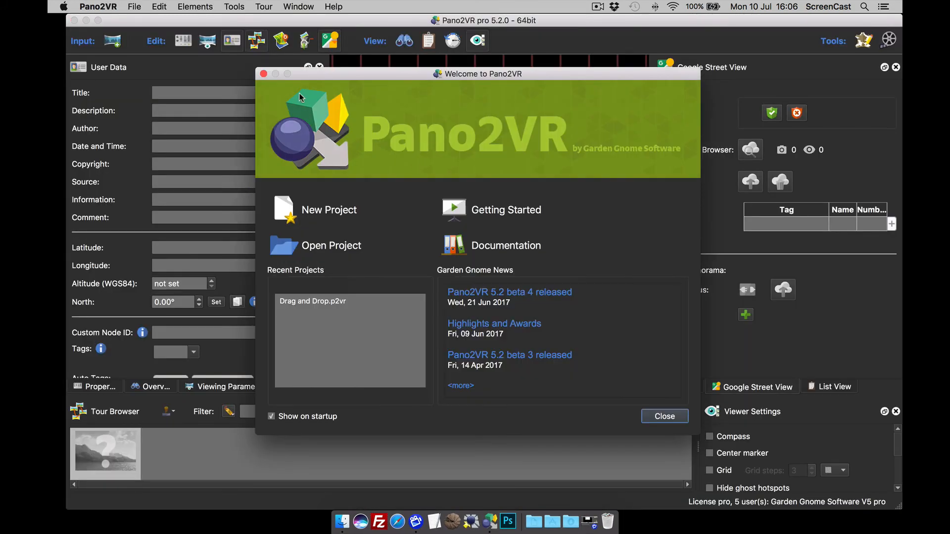
{"action": "left_click", "coordinate": [263, 74]}
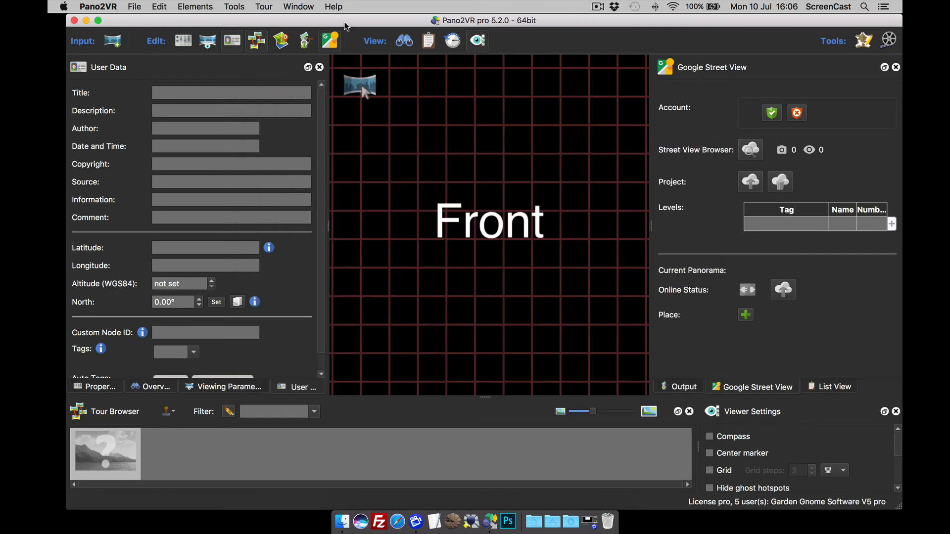
{"action": "left_click_drag", "start_coordinate": [345, 26], "coordinate": [345, 157]}
{"action": "left_click_drag", "start_coordinate": [332, 120], "coordinate": [532, 64]}
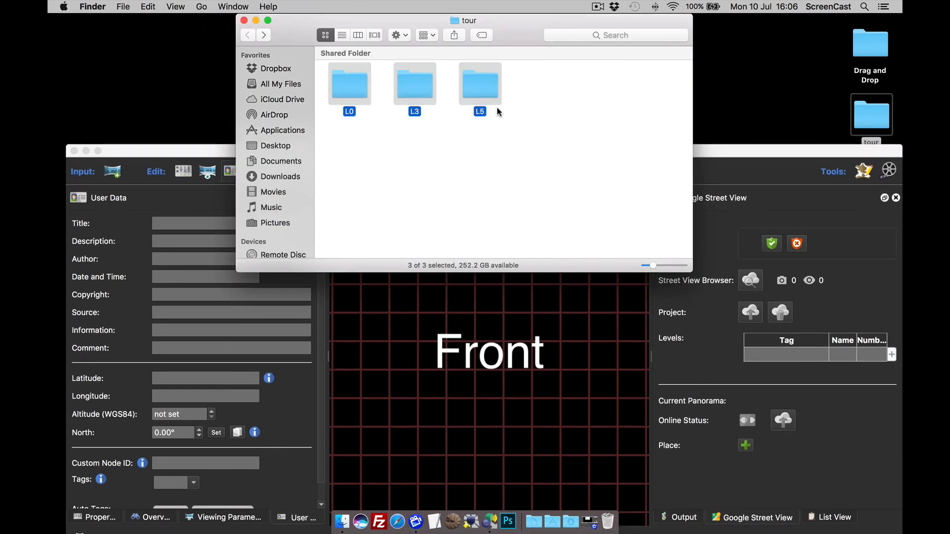
{"action": "left_click_drag", "start_coordinate": [483, 82], "coordinate": [526, 329]}
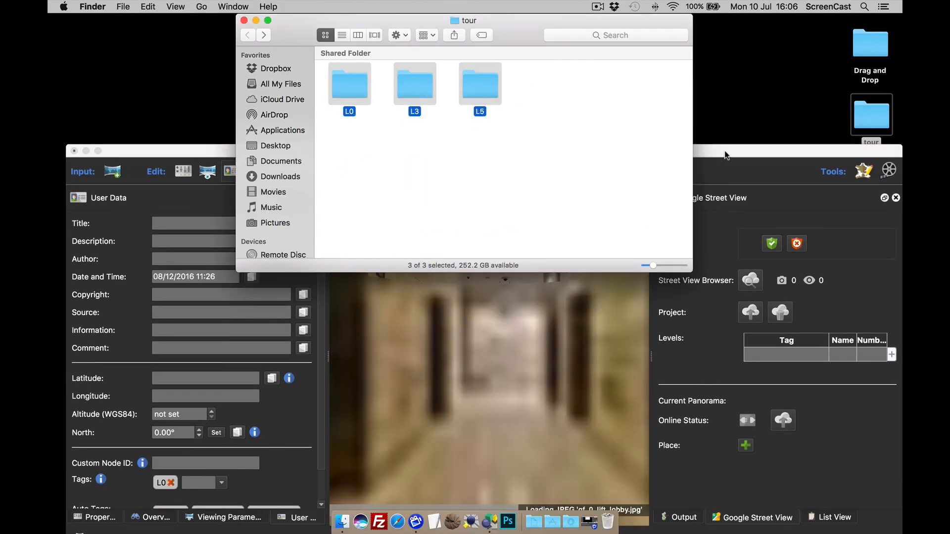
{"action": "left_click_drag", "start_coordinate": [725, 155], "coordinate": [719, 25]}
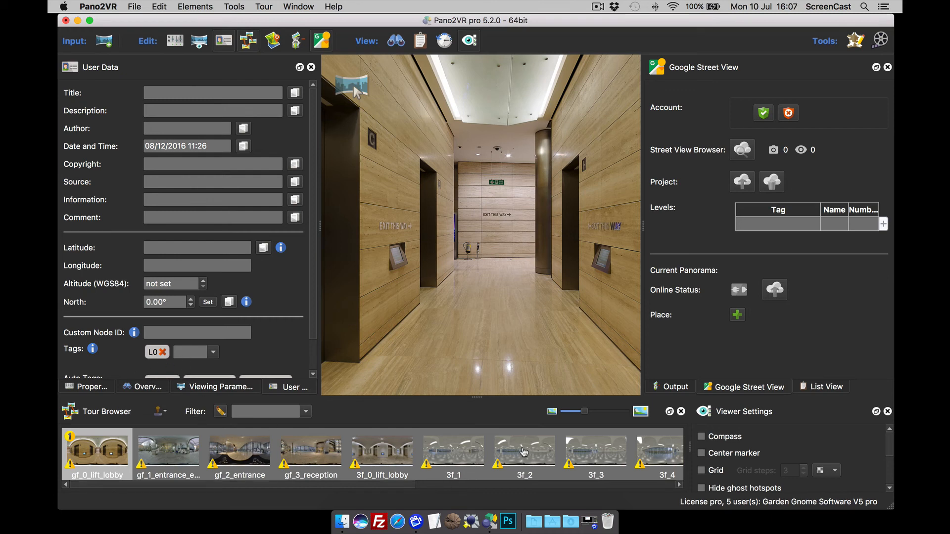
Check the tags of the 3f_2 and 5f_3 panoramas in the tour.
{"action": "mouse_move", "coordinate": [528, 452]}
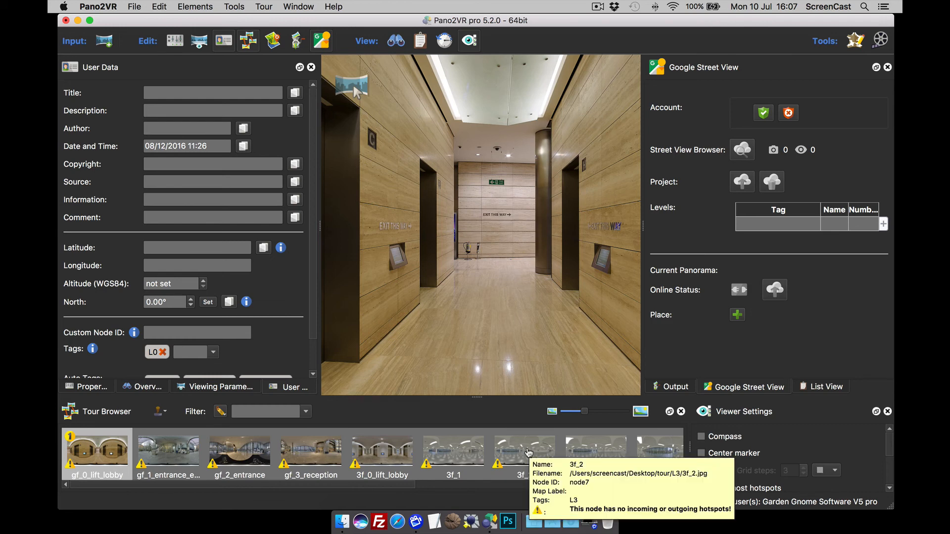
{"action": "left_click", "coordinate": [528, 453]}
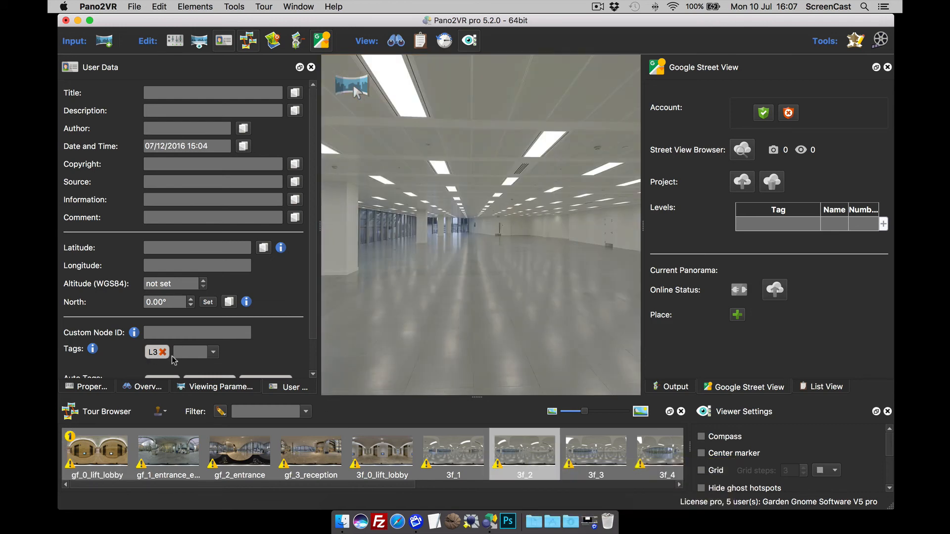
{"action": "left_click_drag", "start_coordinate": [355, 485], "coordinate": [520, 485]}
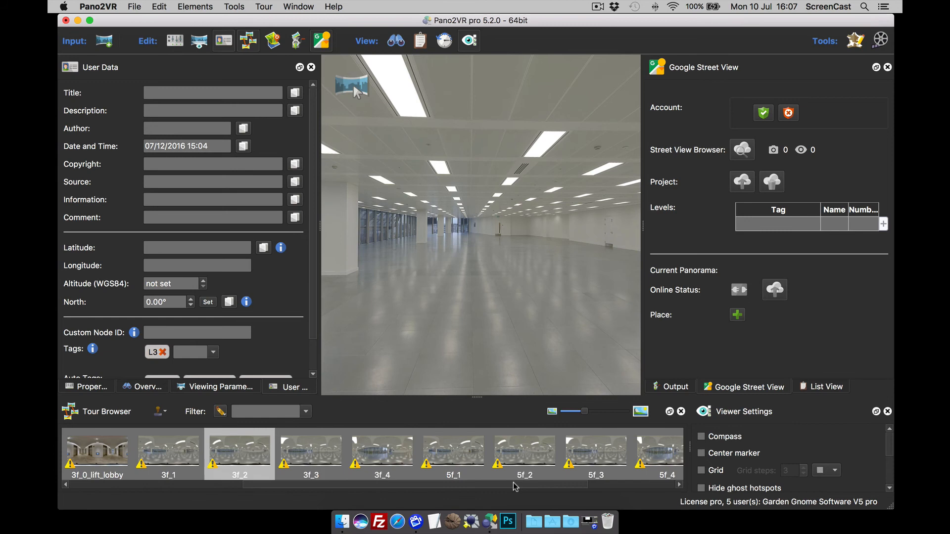
{"action": "left_click", "coordinate": [594, 459]}
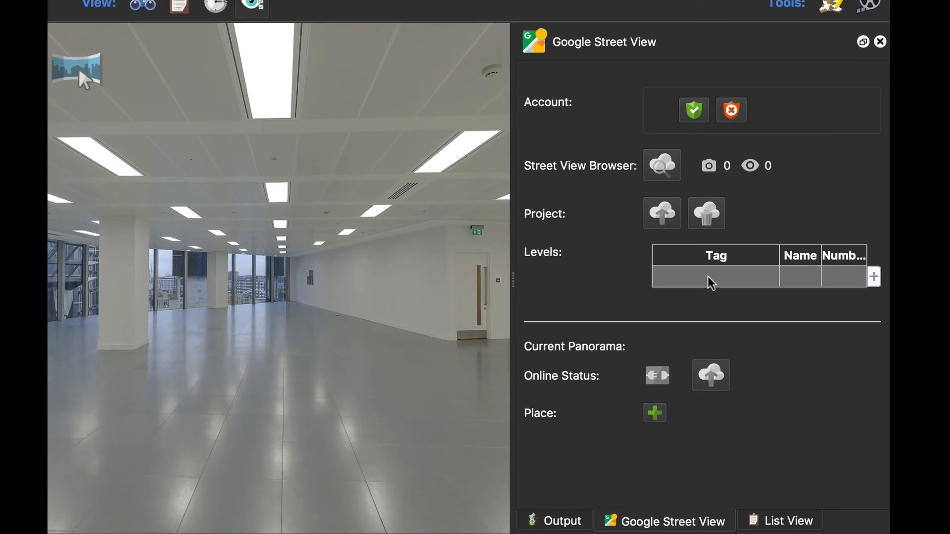
Add the tags L0, L3 and L5 as levels in the Google Street View settings.
{"action": "left_click", "coordinate": [727, 267]}
{"action": "left_click", "coordinate": [370, 343]}
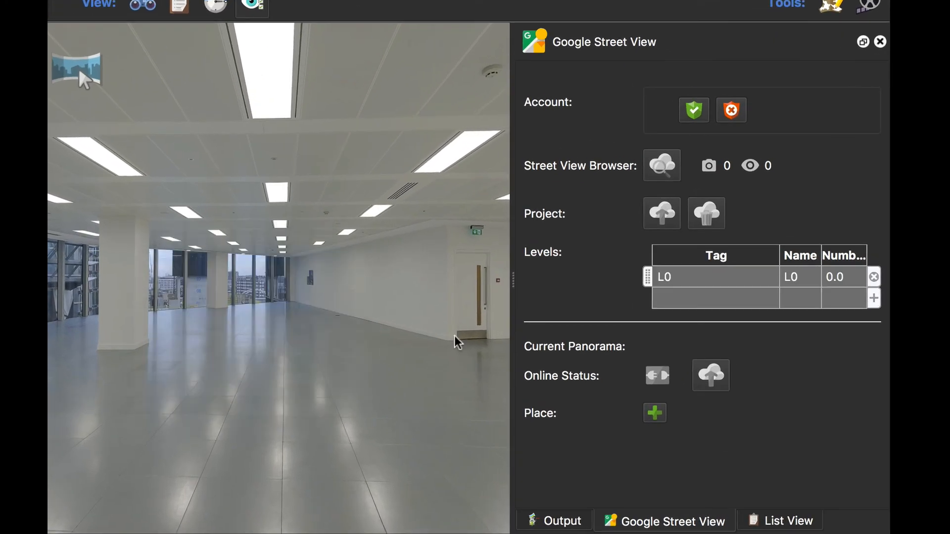
{"action": "left_click", "coordinate": [678, 303]}
{"action": "left_click", "coordinate": [308, 361]}
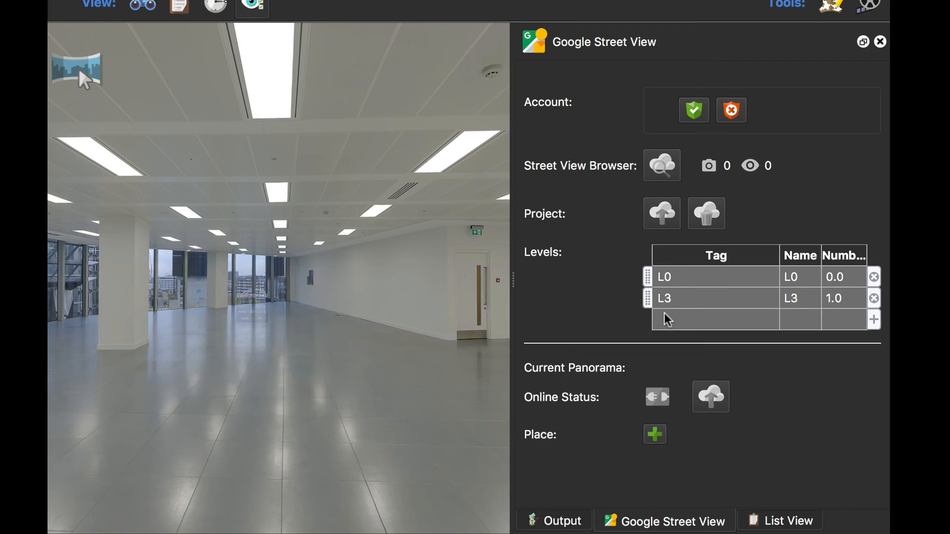
{"action": "left_click", "coordinate": [663, 318]}
{"action": "left_click", "coordinate": [304, 371]}
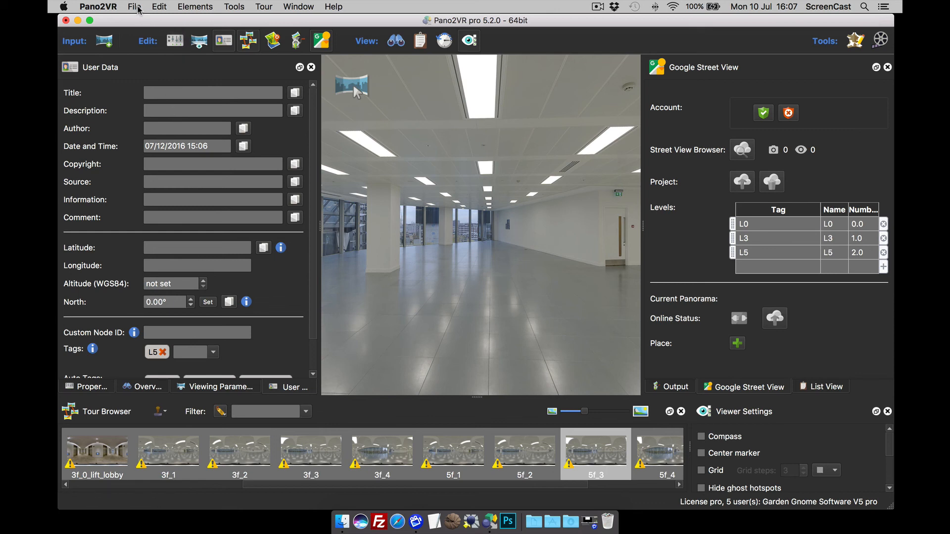
Save the project as L0.p2vr in the tour folder.
{"action": "left_click", "coordinate": [139, 9]}
{"action": "left_click", "coordinate": [150, 45]}
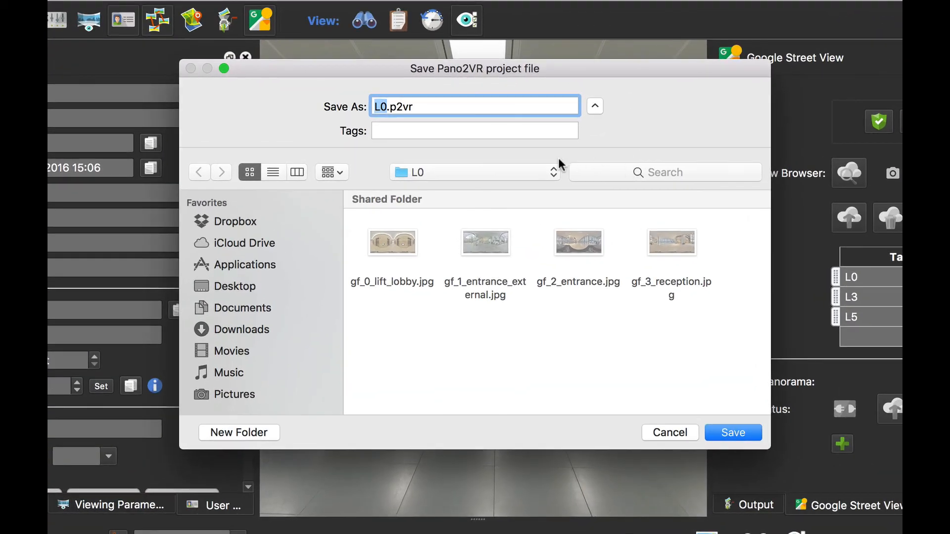
{"action": "left_click", "coordinate": [526, 149]}
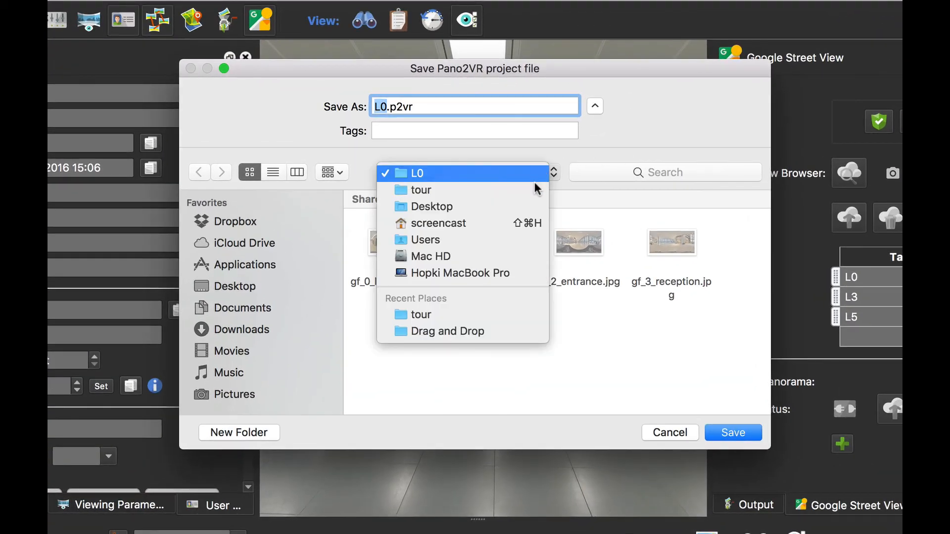
{"action": "left_click", "coordinate": [536, 189]}
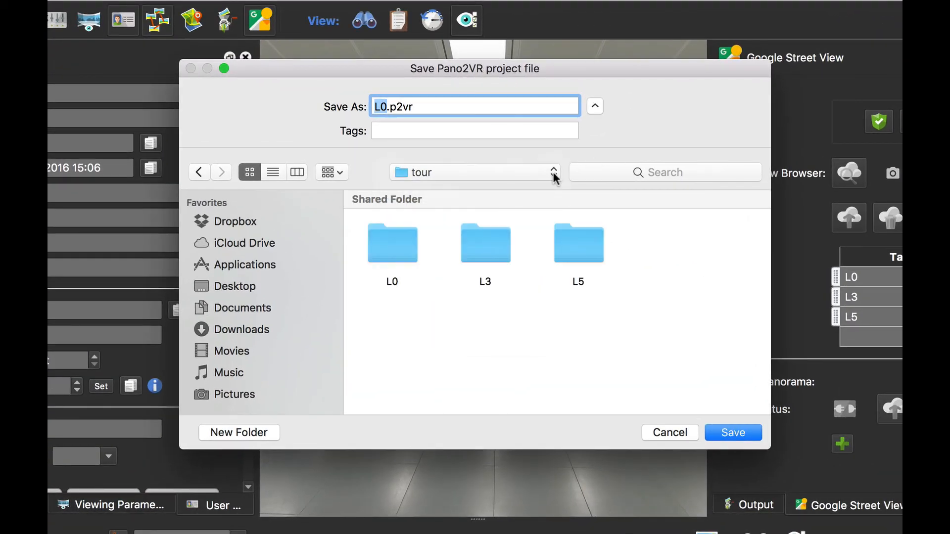
{"action": "left_click", "coordinate": [727, 432]}
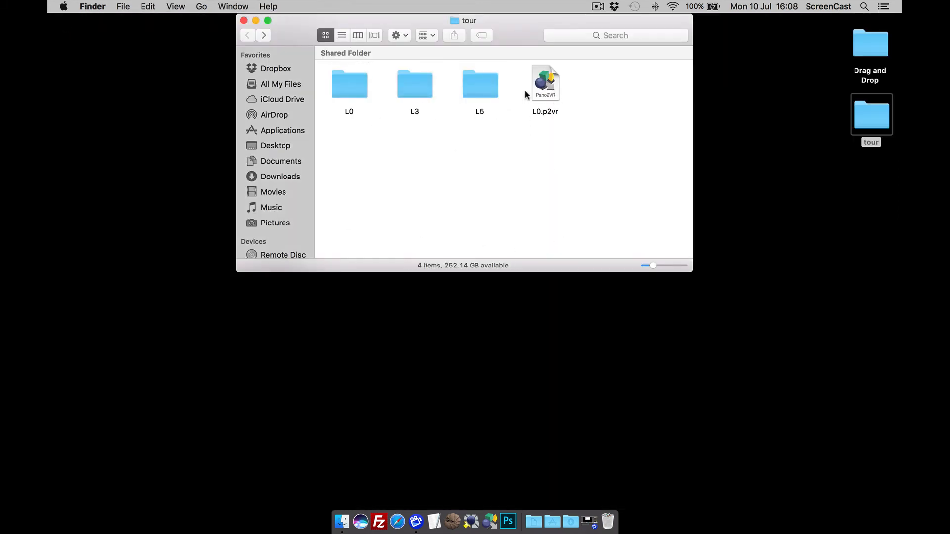
Close the tour folder and open the Drag and Drop.p2vr project from the Drag and Drop folder.
{"action": "left_click", "coordinate": [243, 21]}
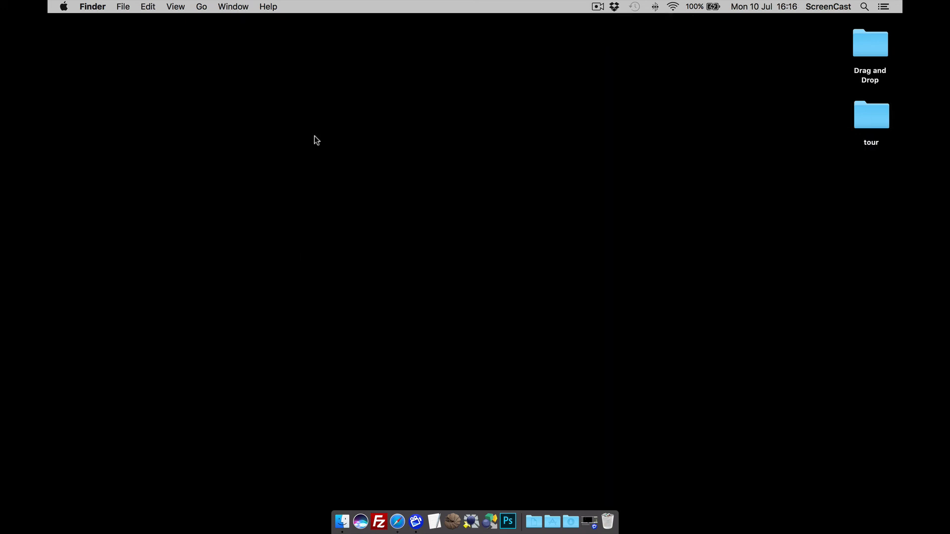
{"action": "double_click", "coordinate": [863, 46]}
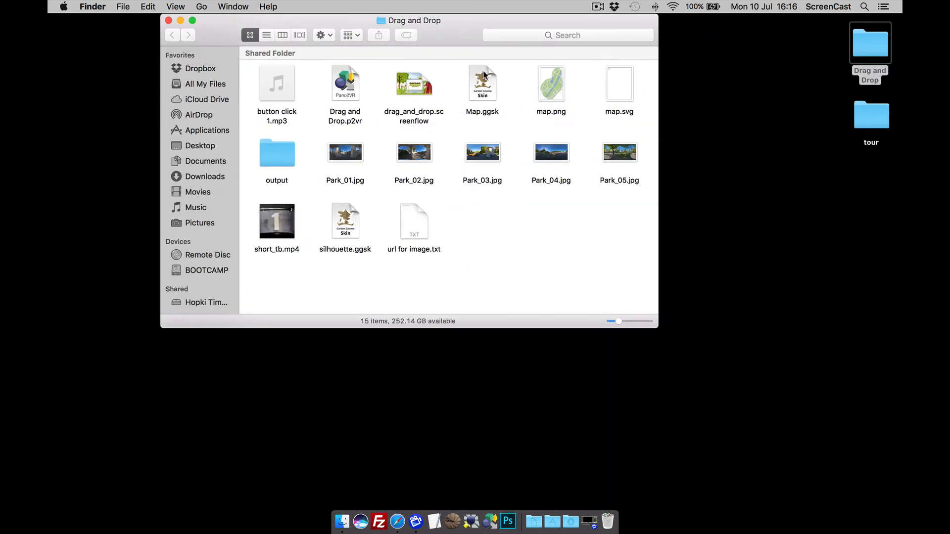
{"action": "double_click", "coordinate": [355, 77]}
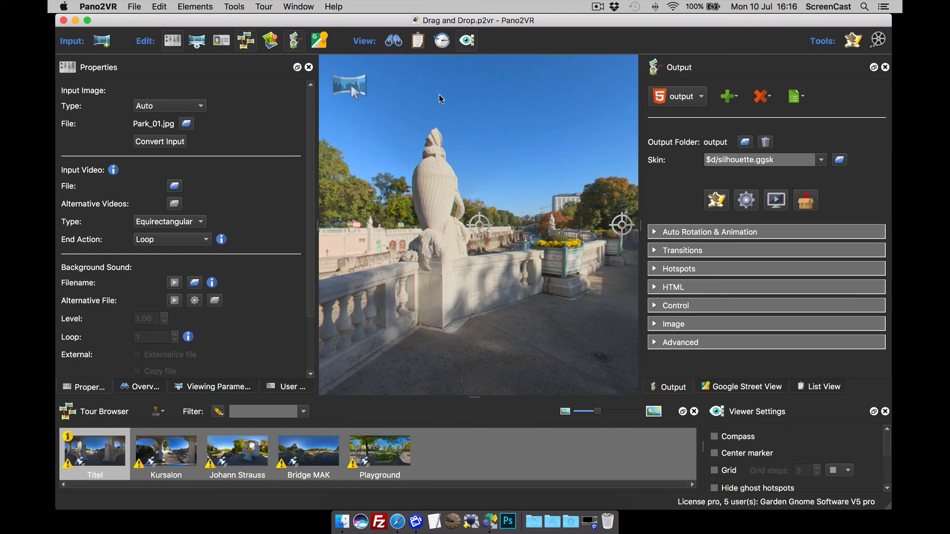
Place button click 1.mp3 from the project folder as a sound element in the sky of the Titel panorama.
{"action": "left_click_drag", "start_coordinate": [376, 23], "coordinate": [387, 105]}
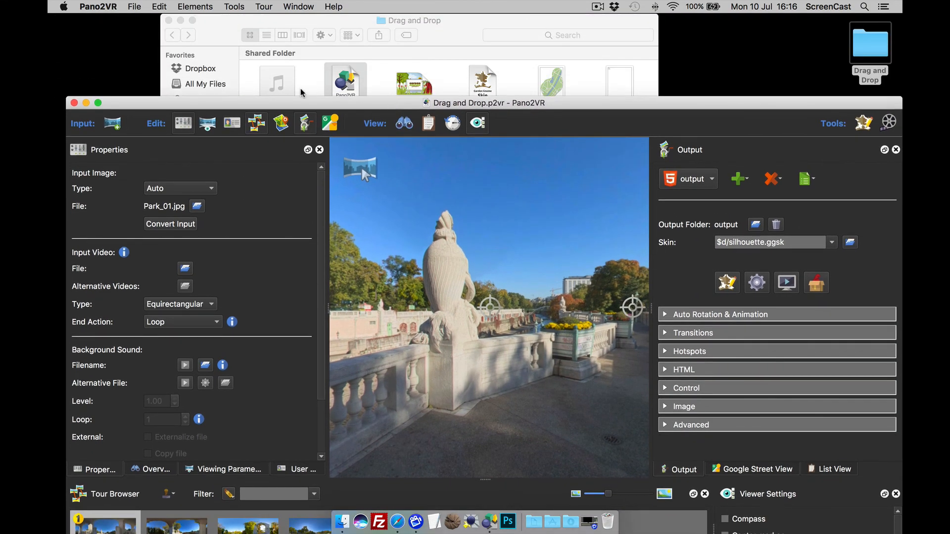
{"action": "left_click_drag", "start_coordinate": [289, 81], "coordinate": [569, 198]}
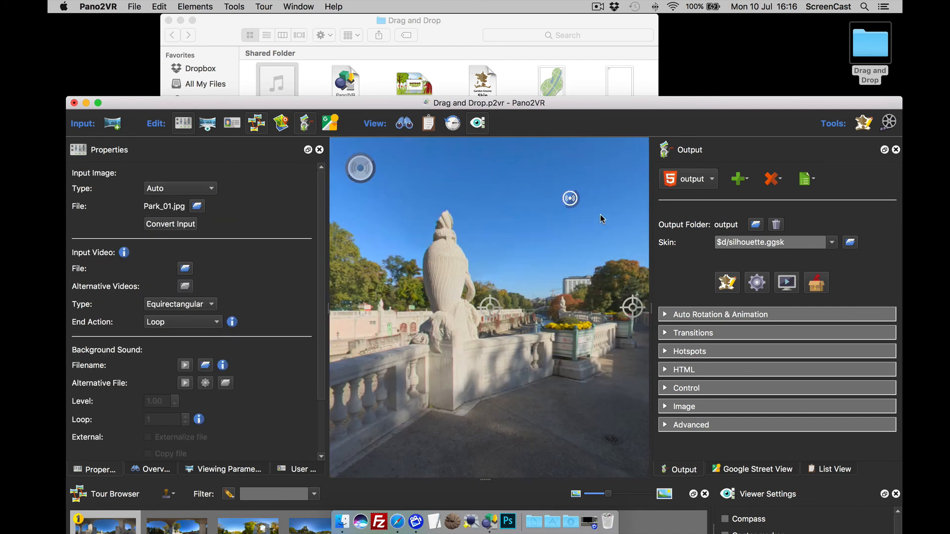
{"action": "mouse_move", "coordinate": [569, 198]}
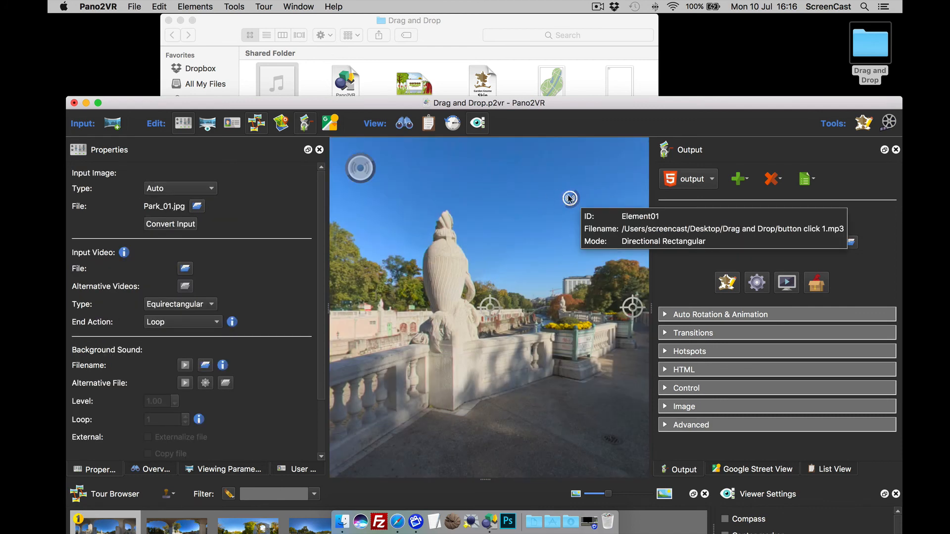
Place short_tb.mp4 from the project folder as a video element in the sky beside the statue, leaving it deselected.
{"action": "left_click", "coordinate": [434, 67]}
{"action": "left_click_drag", "start_coordinate": [277, 221], "coordinate": [500, 233]}
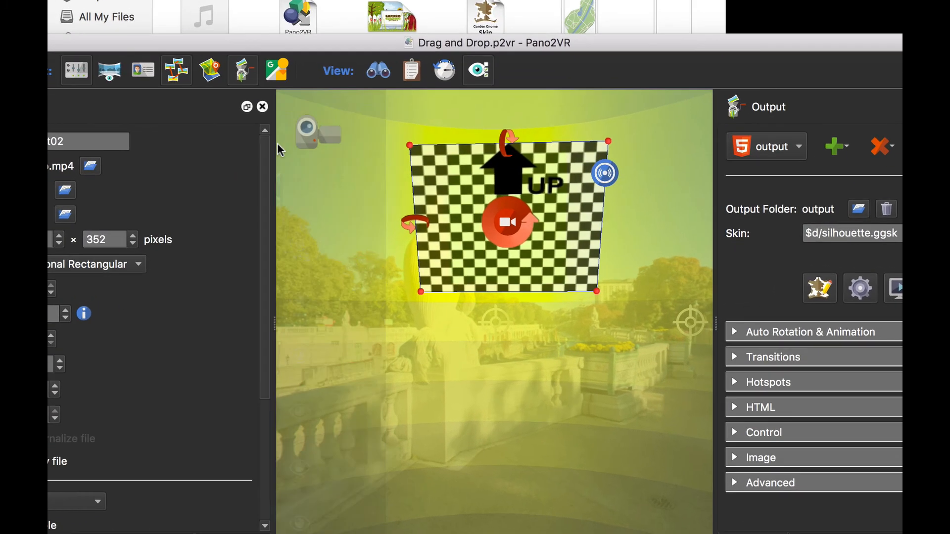
{"action": "mouse_move", "coordinate": [348, 171]}
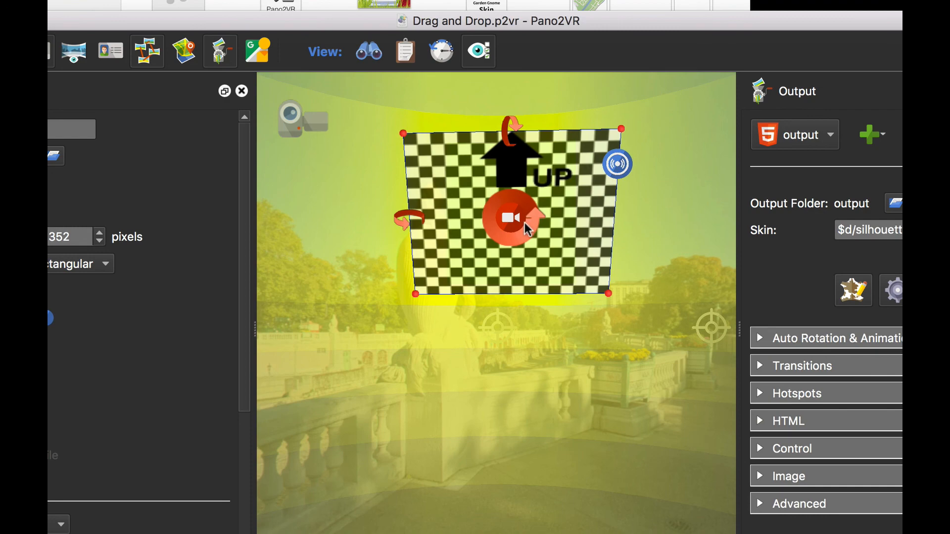
{"action": "mouse_move", "coordinate": [304, 176]}
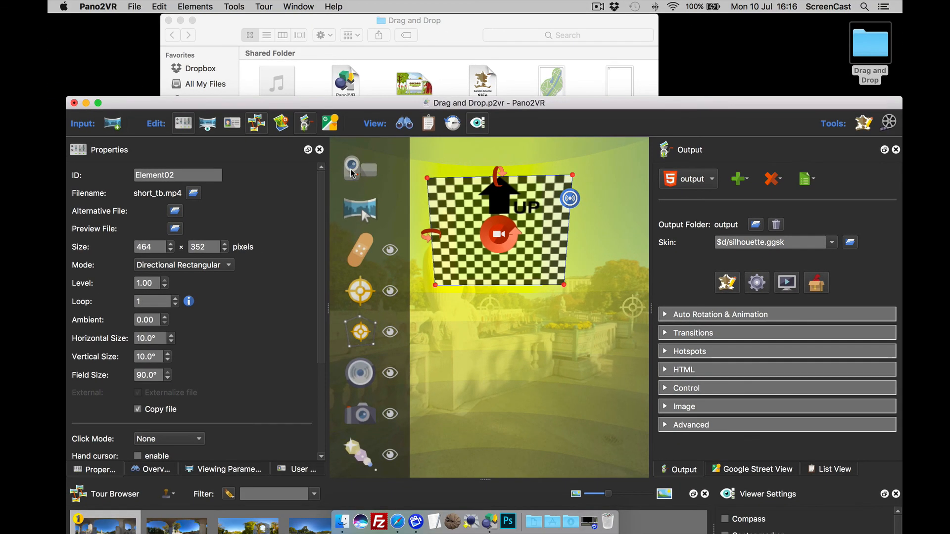
{"action": "left_click", "coordinate": [488, 359]}
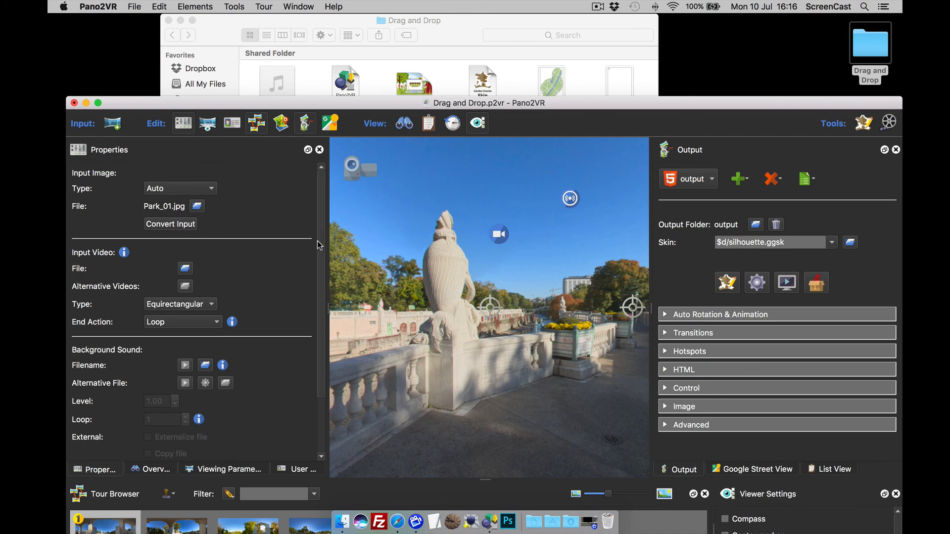
Place Park_01.jpg as an image element in the panorama and move it above the statue, to about pan 15.2° and tilt 24.9°.
{"action": "left_click_drag", "start_coordinate": [580, 106], "coordinate": [584, 55]}
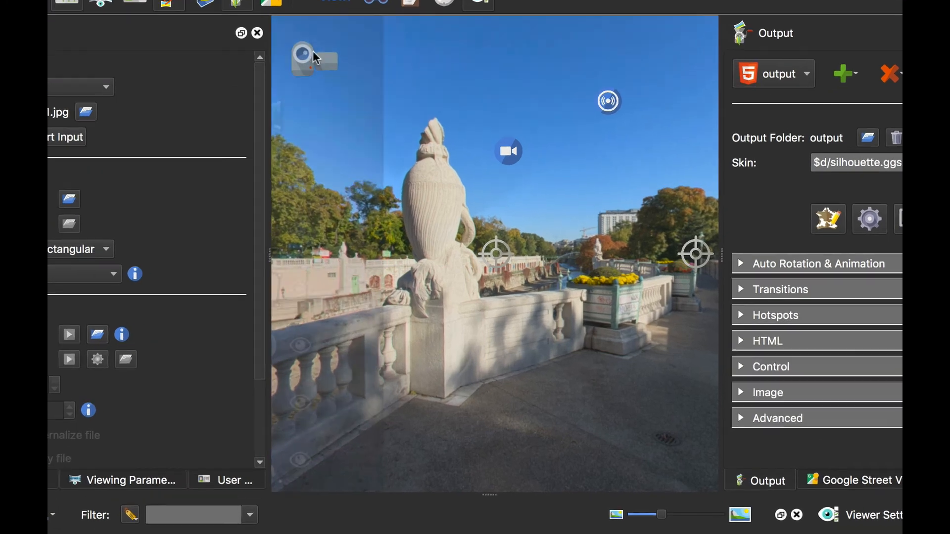
{"action": "mouse_move", "coordinate": [358, 119]}
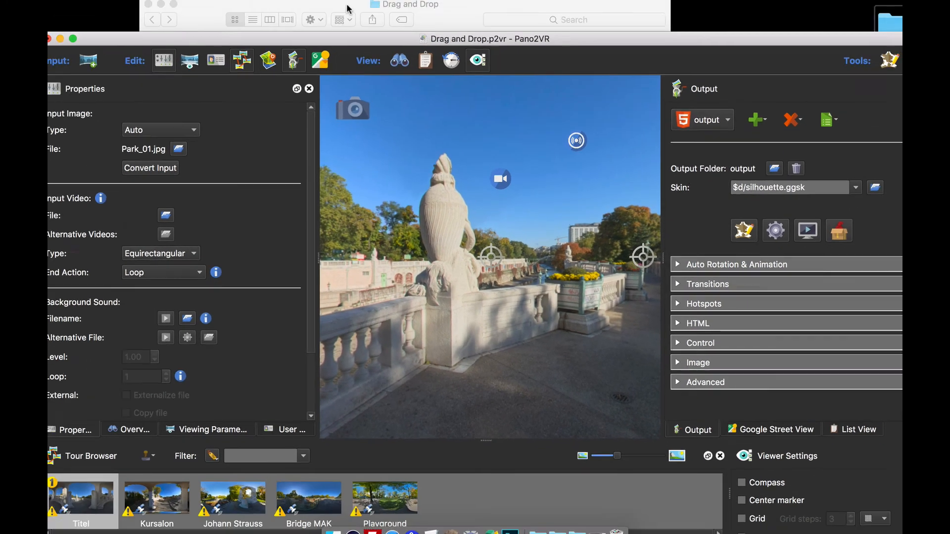
{"action": "left_click", "coordinate": [353, 21]}
{"action": "left_click_drag", "start_coordinate": [350, 158], "coordinate": [518, 349]}
{"action": "left_click", "coordinate": [430, 349]}
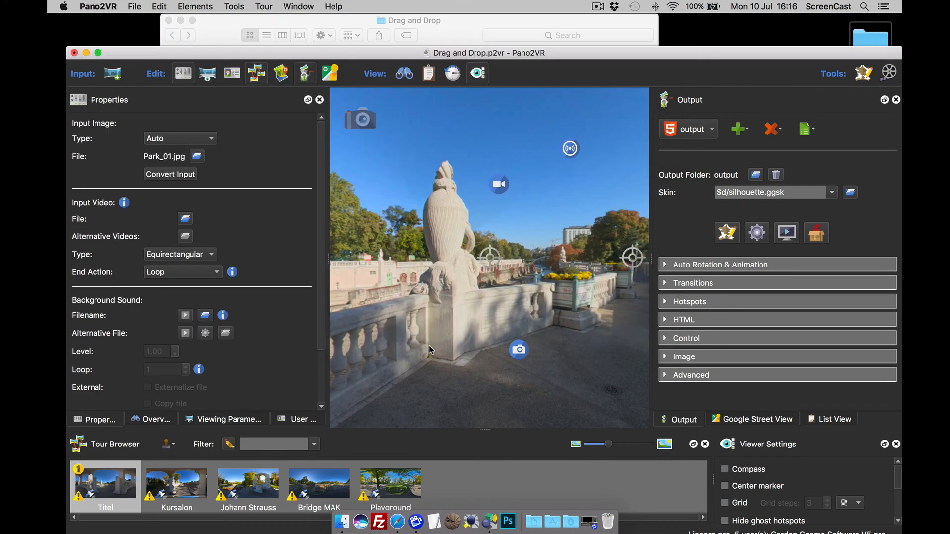
{"action": "left_click", "coordinate": [520, 347]}
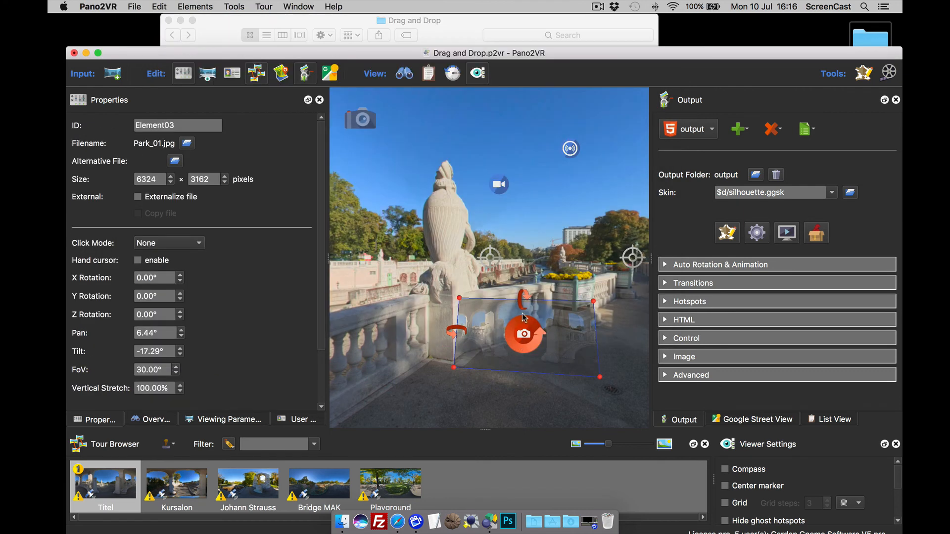
{"action": "left_click_drag", "start_coordinate": [524, 317], "coordinate": [473, 153]}
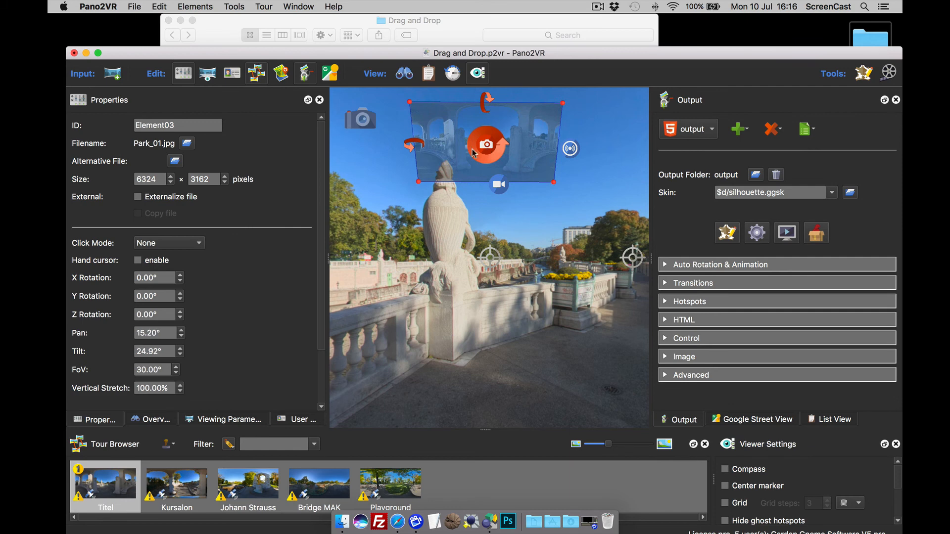
Delete the Park_01.jpg image element and the button click 1.mp3 sound element from the Titel panorama.
{"action": "left_click", "coordinate": [487, 246]}
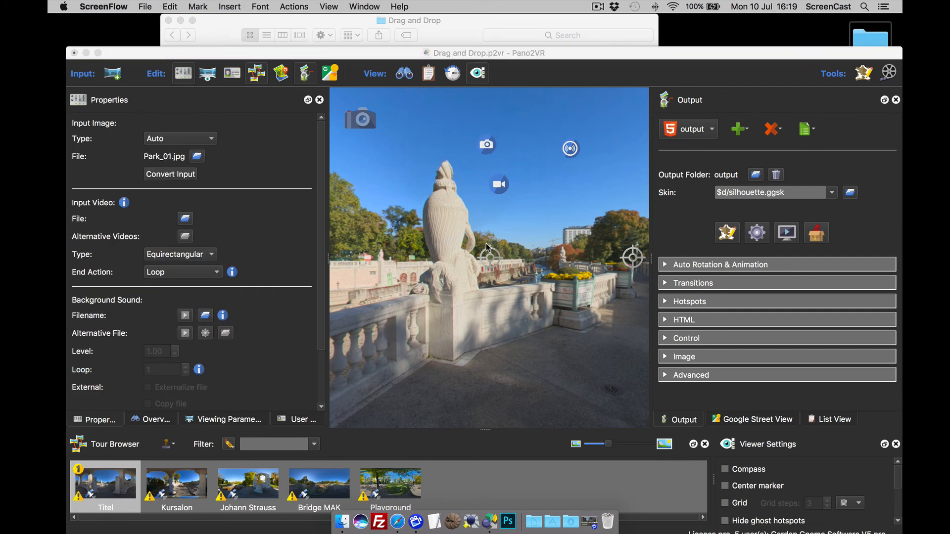
{"action": "left_click", "coordinate": [487, 146]}
{"action": "left_click", "coordinate": [486, 146]}
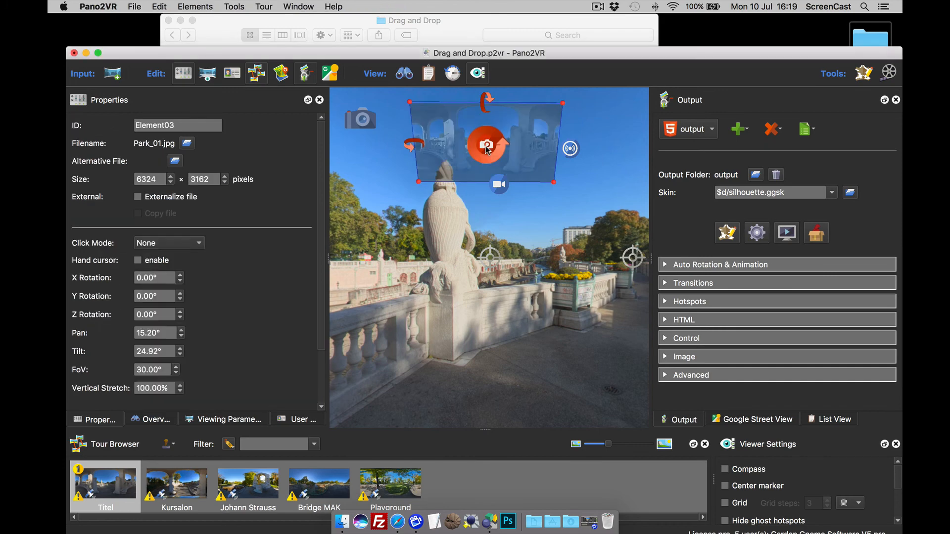
{"action": "key", "text": "Delete"}
{"action": "left_click", "coordinate": [570, 149]}
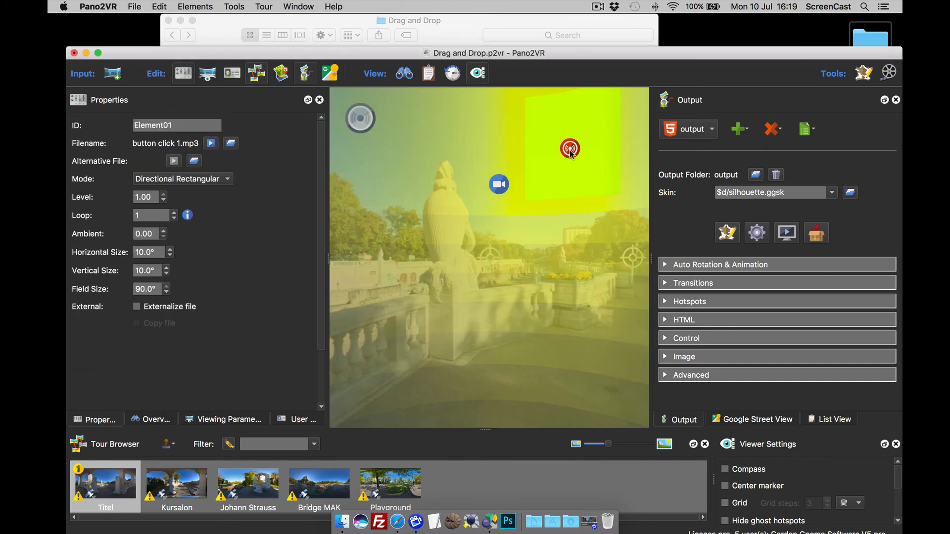
{"action": "key", "text": "Delete"}
Place a point hotspot linking to Kursalon on the fence, at about pan 115.4° and tilt -2.1°, and remove it.
{"action": "left_click_drag", "start_coordinate": [448, 227], "coordinate": [576, 225]}
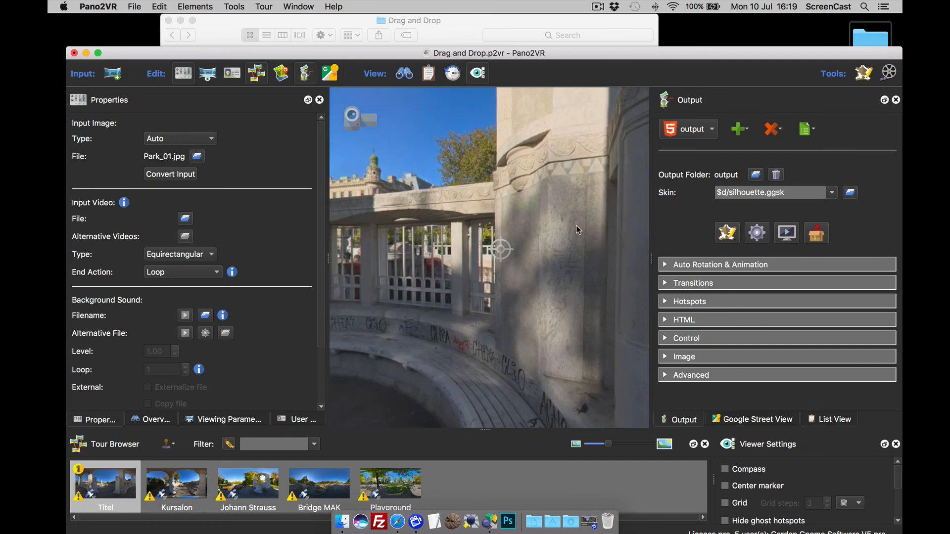
{"action": "left_click_drag", "start_coordinate": [447, 267], "coordinate": [461, 251]}
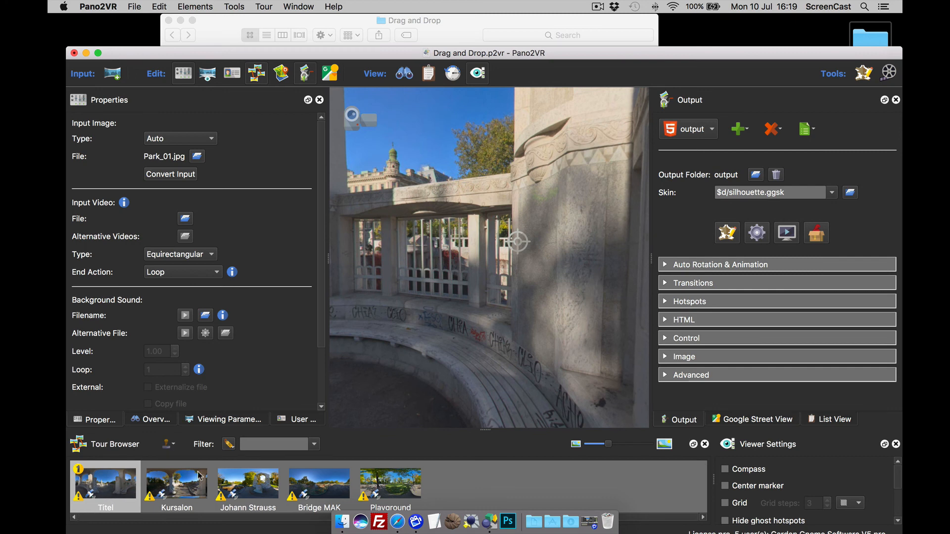
{"action": "left_click_drag", "start_coordinate": [197, 476], "coordinate": [460, 250]}
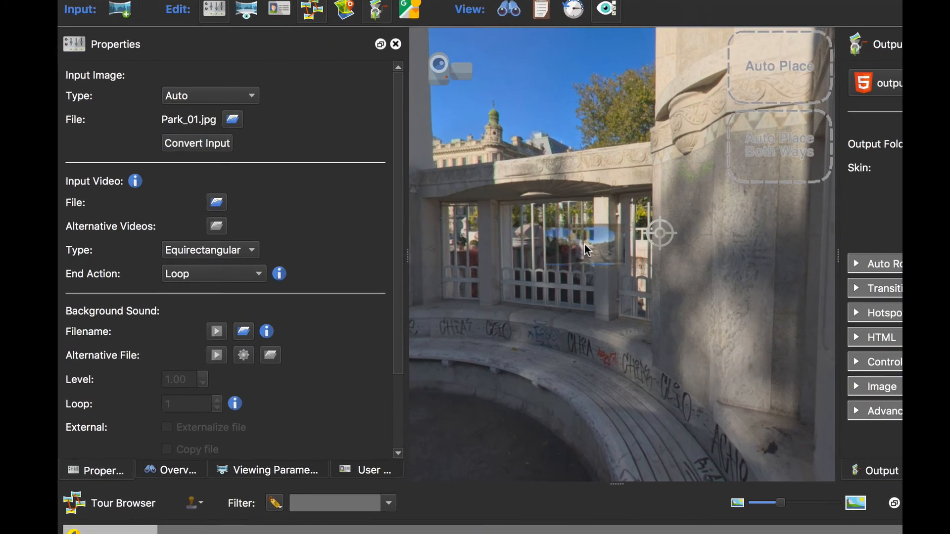
{"action": "left_click_drag", "start_coordinate": [584, 245], "coordinate": [587, 245]}
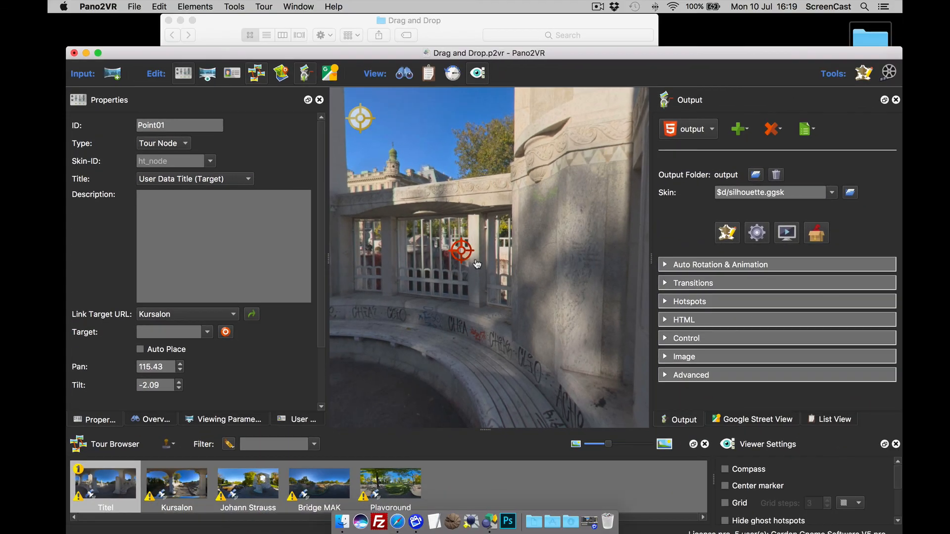
{"action": "left_click", "coordinate": [466, 256]}
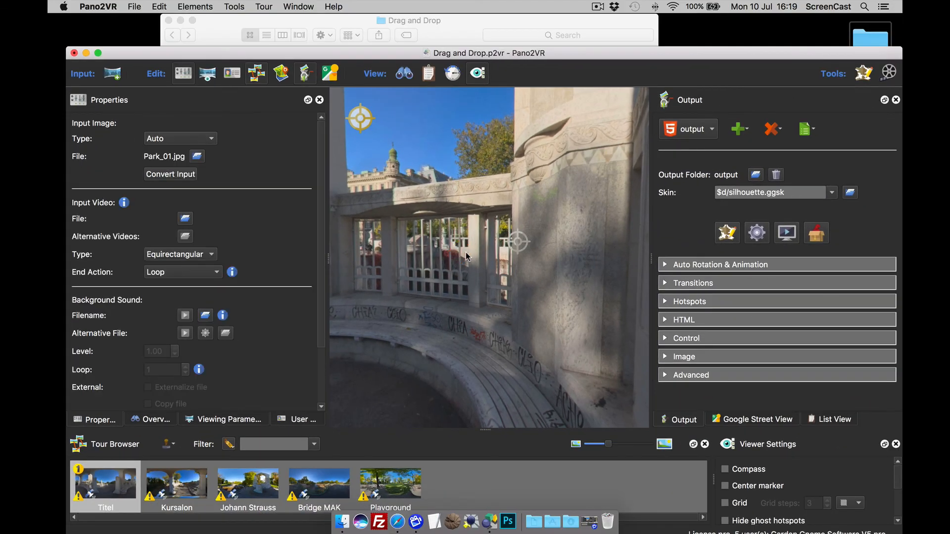
Draw a four-point polygon hotspot over the fence openings above the curved bench.
{"action": "left_click", "coordinate": [365, 117]}
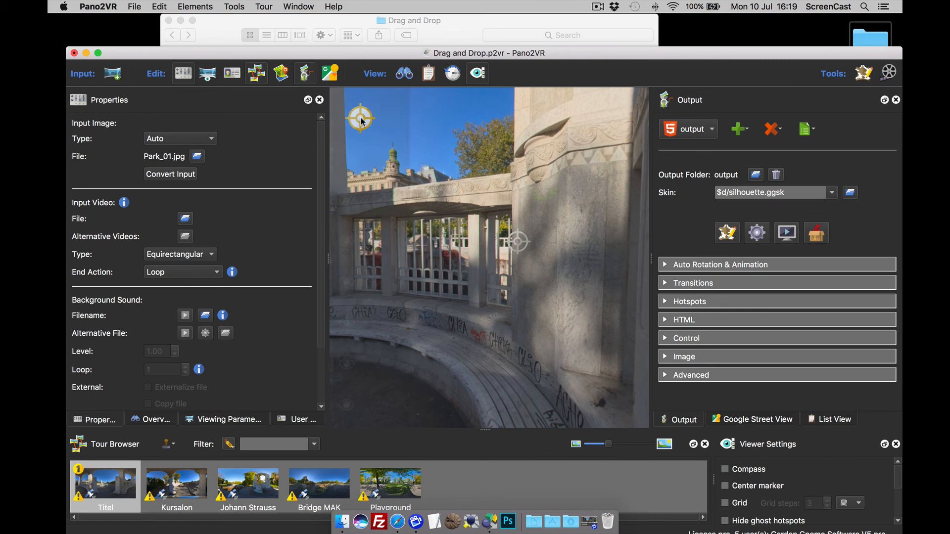
{"action": "left_click", "coordinate": [350, 217]}
{"action": "left_click", "coordinate": [418, 215]}
{"action": "left_click", "coordinate": [420, 263]}
{"action": "left_click", "coordinate": [380, 284]}
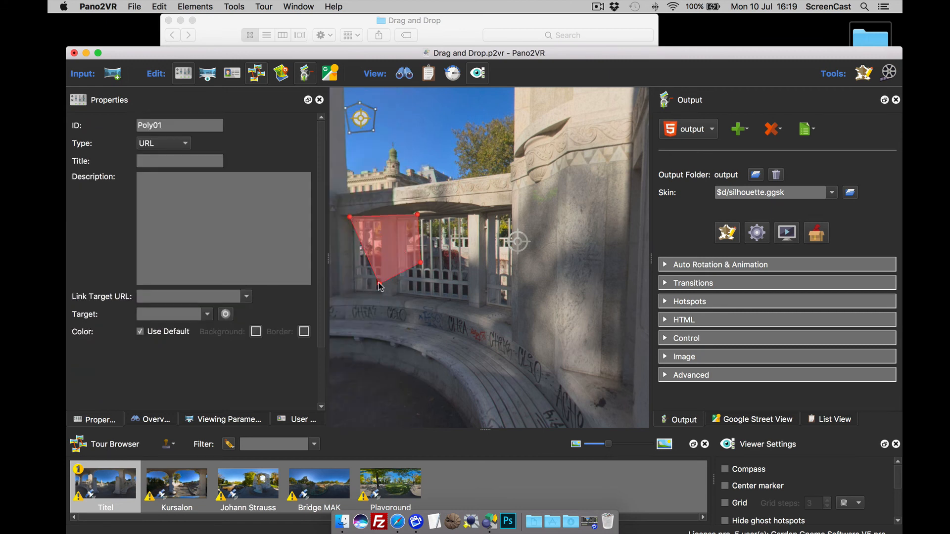
Link the polygon hotspot to the Kursalon node and delete the hotspot.
{"action": "left_click_drag", "start_coordinate": [178, 494], "coordinate": [386, 256]}
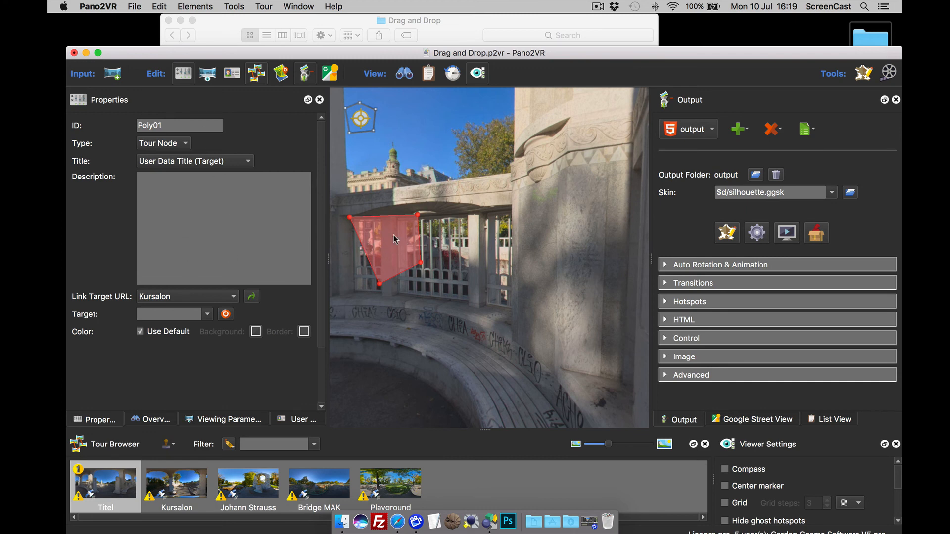
{"action": "key", "text": "Delete"}
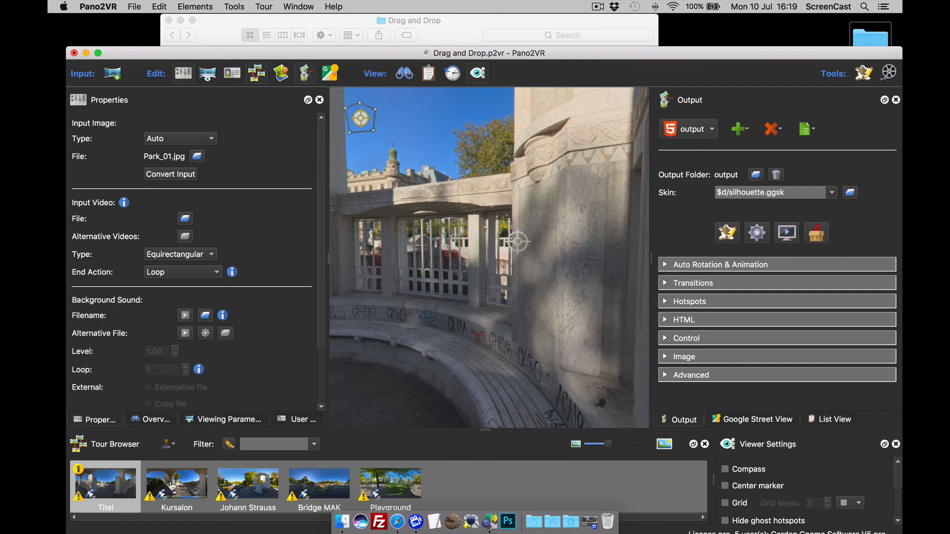
Link Titel and Kursalon both ways with auto-placed hotspots and follow the links to check both directions.
{"action": "left_click_drag", "start_coordinate": [171, 486], "coordinate": [413, 234]}
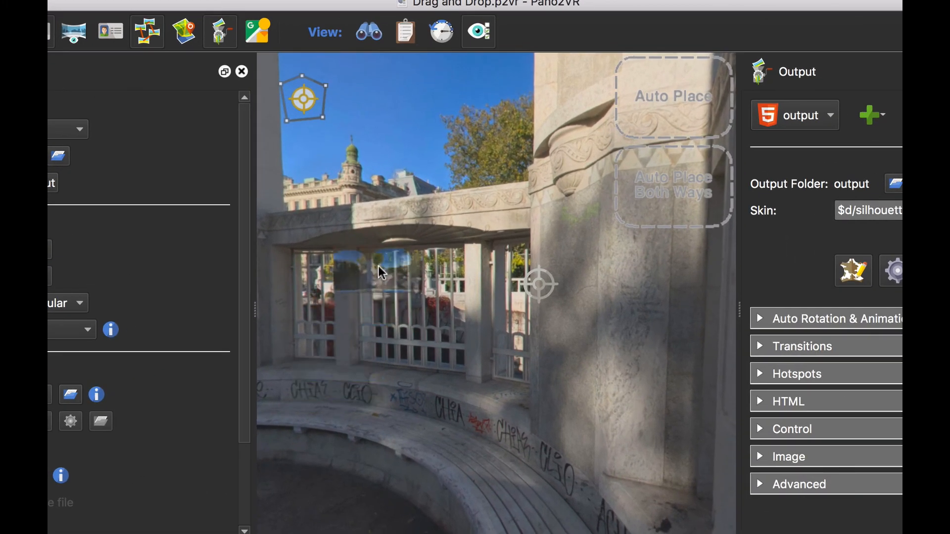
{"action": "left_click_drag", "start_coordinate": [382, 272], "coordinate": [651, 194]}
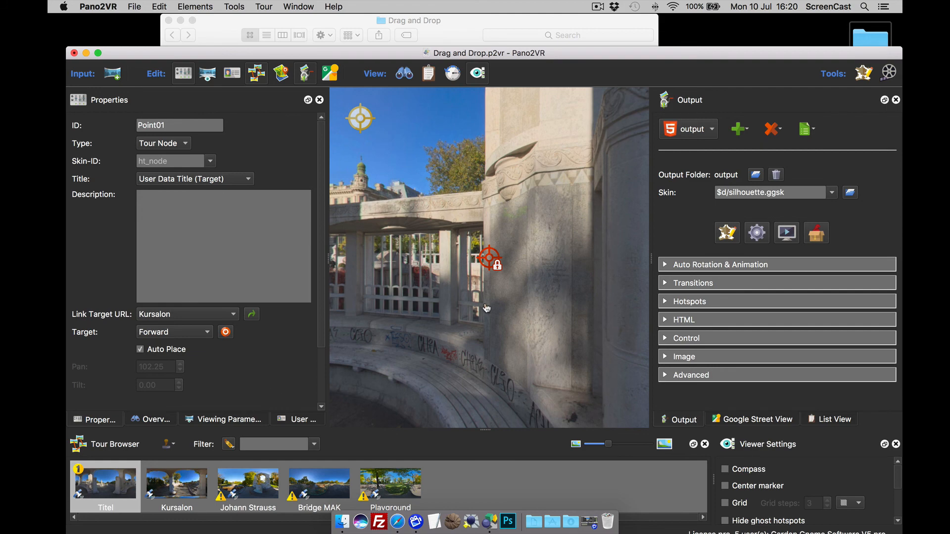
{"action": "double_click", "coordinate": [488, 262]}
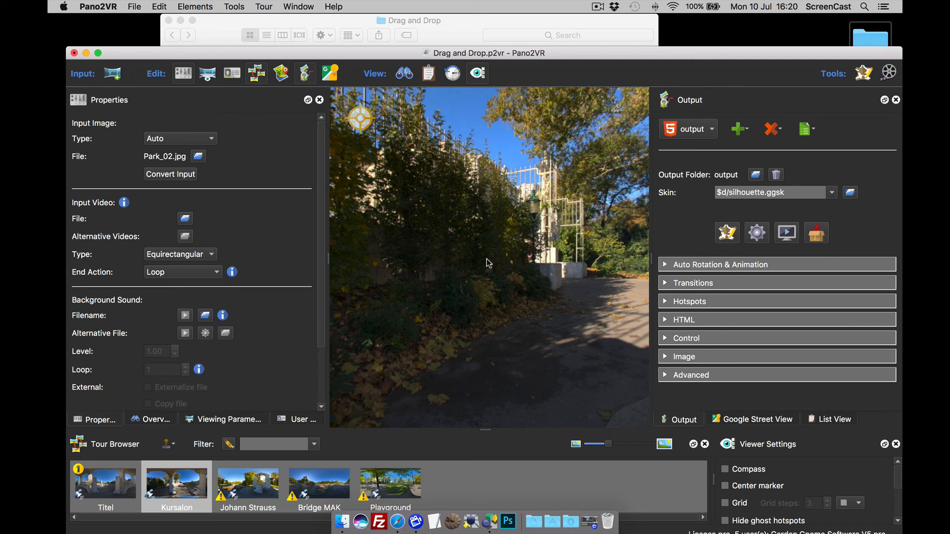
{"action": "key", "text": "Tab"}
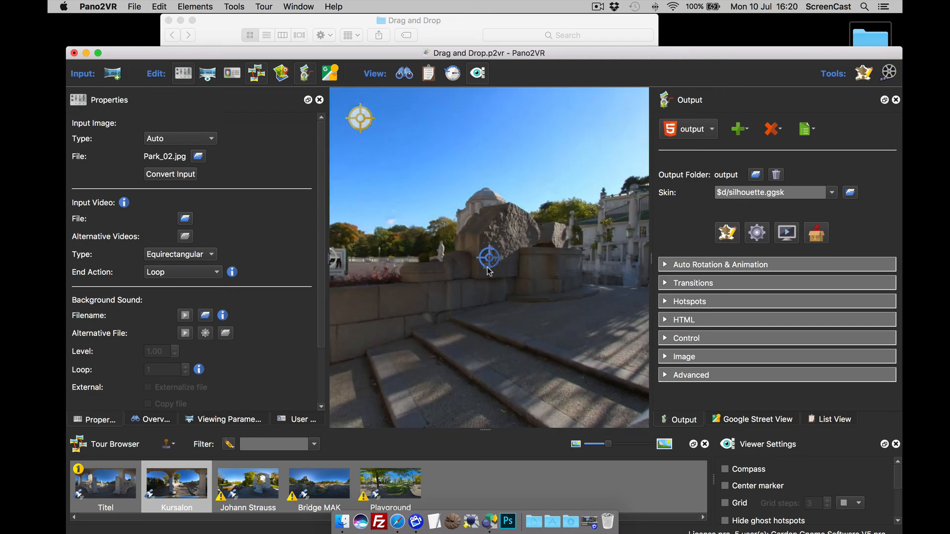
{"action": "left_click", "coordinate": [491, 263]}
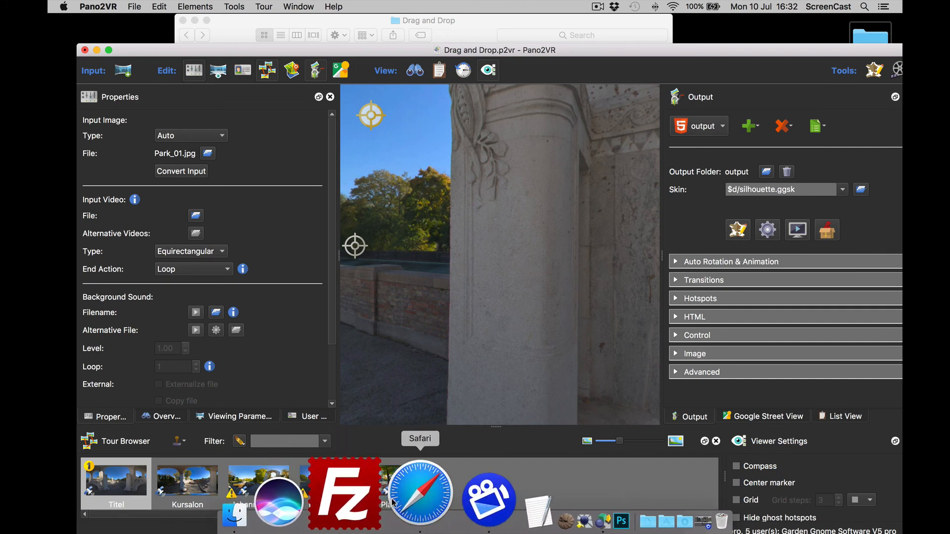
Switch to Safari, open the YouTube video New in Pano2VR 5.2 -- Blur and Patches and pause it.
{"action": "left_click", "coordinate": [397, 501]}
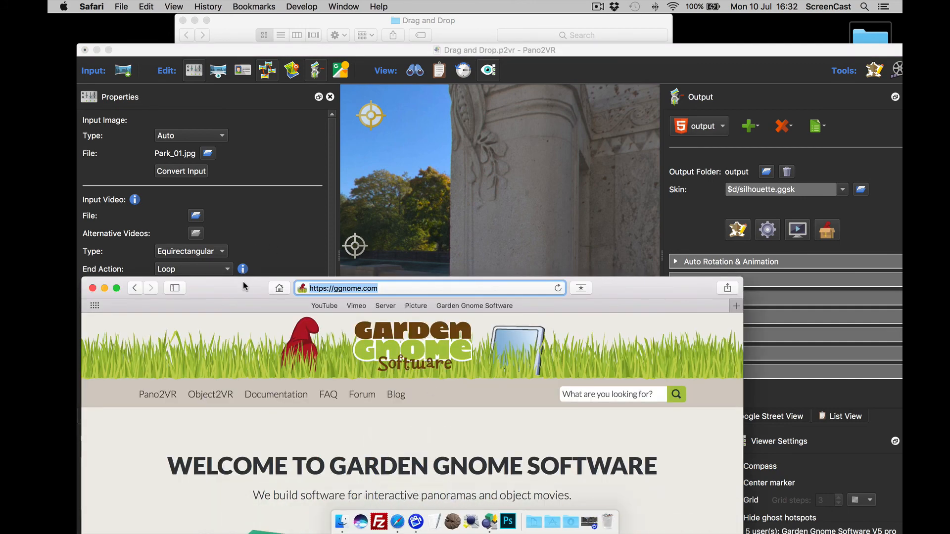
{"action": "left_click_drag", "start_coordinate": [243, 286], "coordinate": [349, 154]}
{"action": "left_click", "coordinate": [495, 132]}
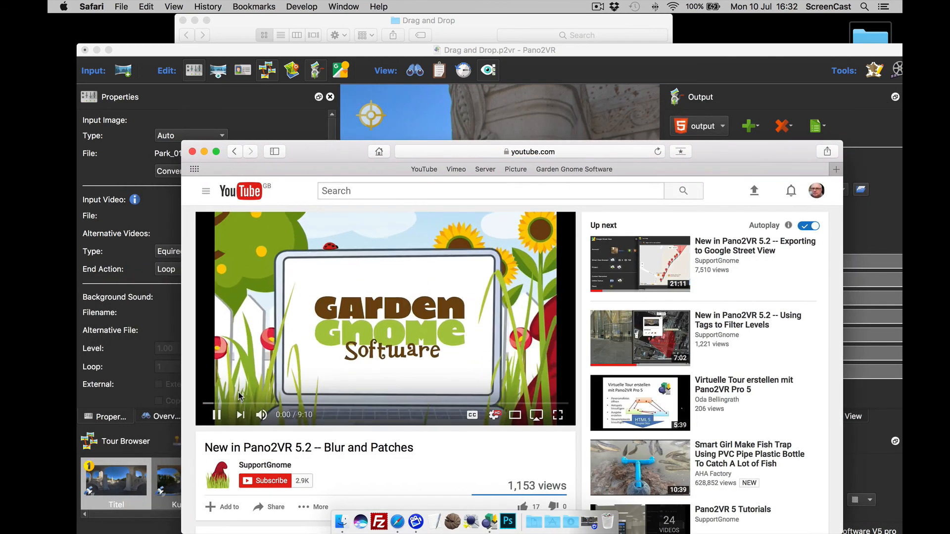
{"action": "left_click", "coordinate": [218, 418]}
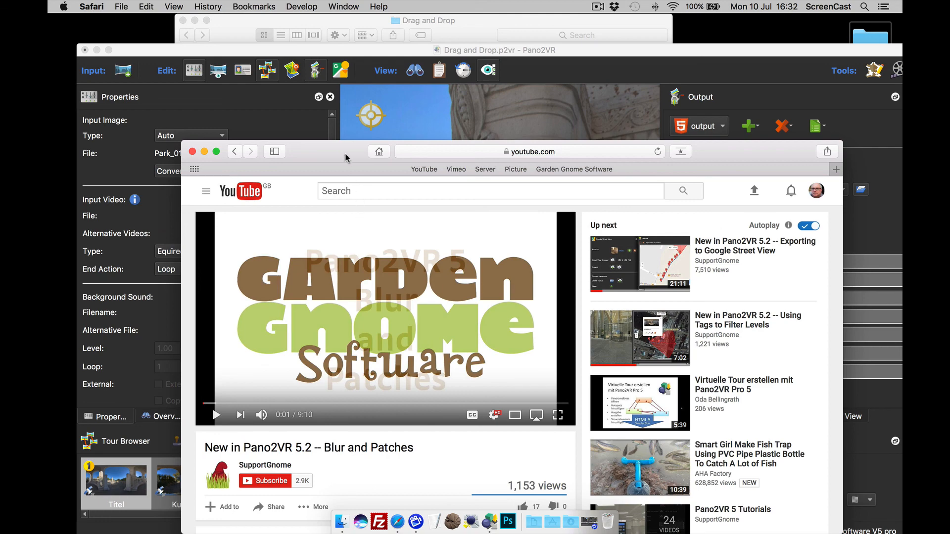
Place the YouTube video's address as a video hotspot at the pillar's edge, about pan -59.7° and tilt 21.7°, and return to Pano2VR.
{"action": "left_click_drag", "start_coordinate": [346, 156], "coordinate": [287, 236]}
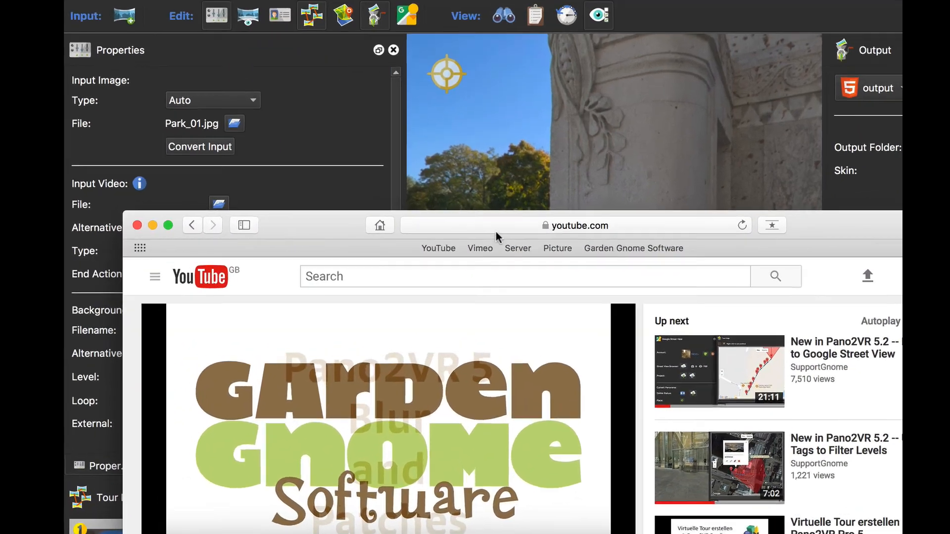
{"action": "left_click", "coordinate": [400, 233]}
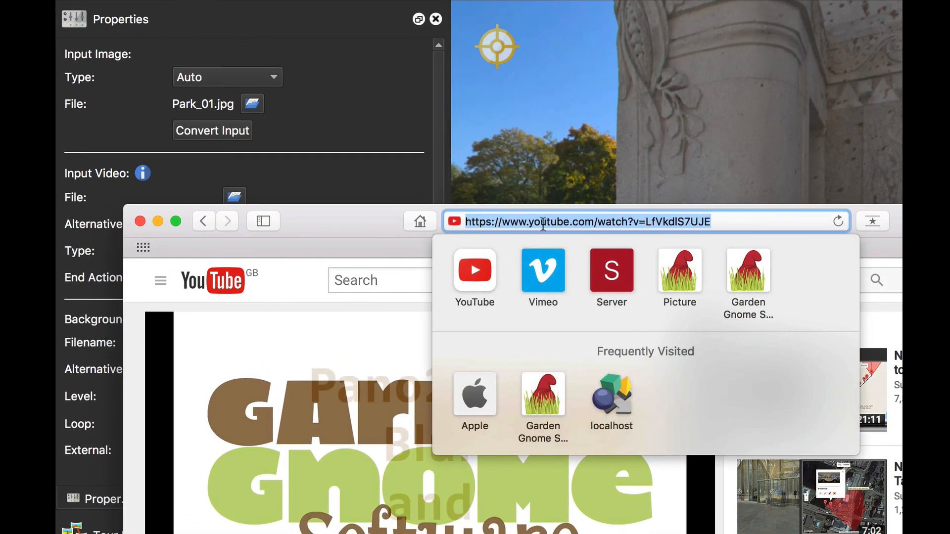
{"action": "left_click_drag", "start_coordinate": [453, 221], "coordinate": [622, 91]}
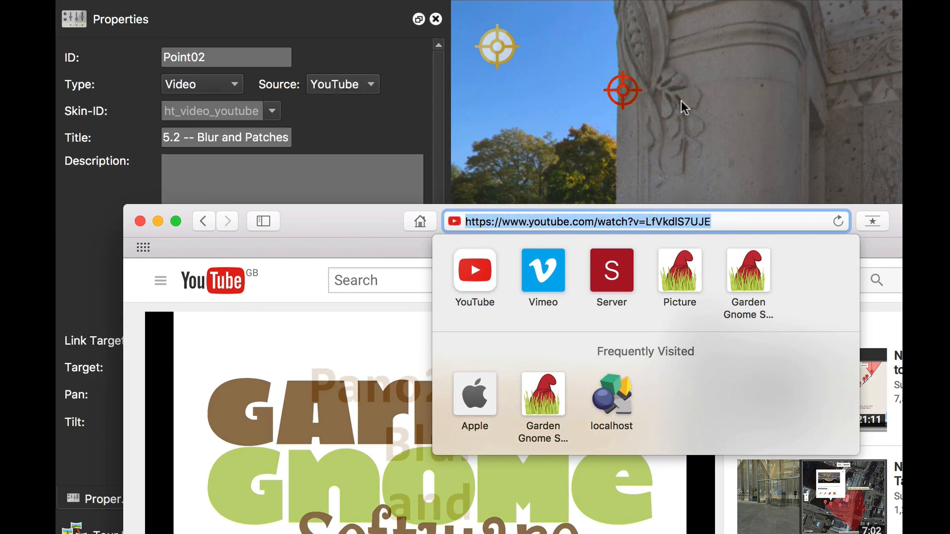
{"action": "left_click", "coordinate": [352, 219]}
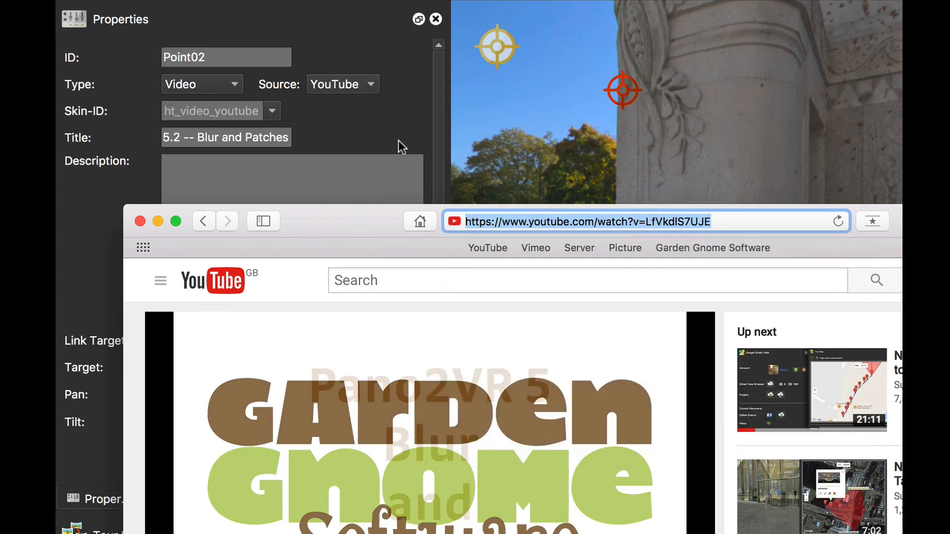
{"action": "left_click", "coordinate": [406, 123]}
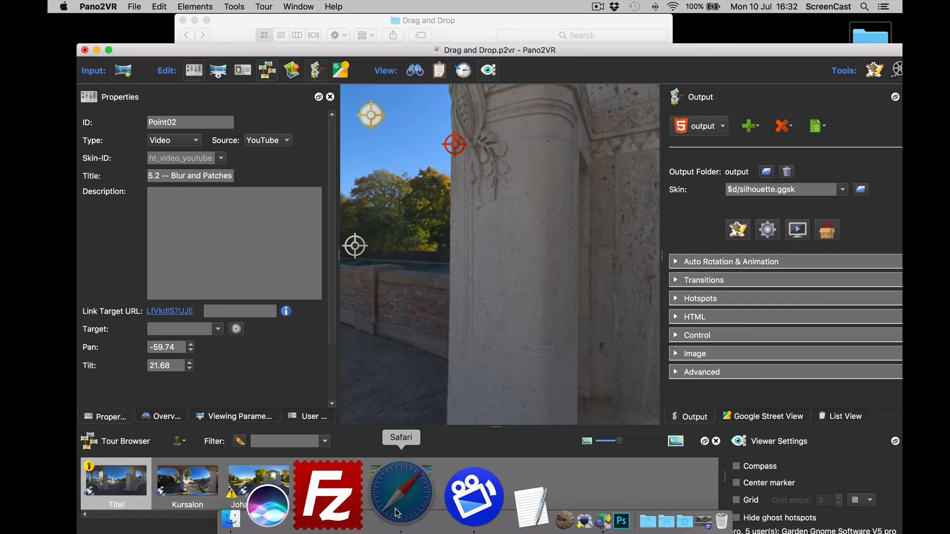
Open the Vimeo video in Safari, place its address vimeo.com/189142818 as a video hotspot on the pillar, and return to Pano2VR.
{"action": "left_click", "coordinate": [398, 494]}
{"action": "left_click", "coordinate": [402, 251]}
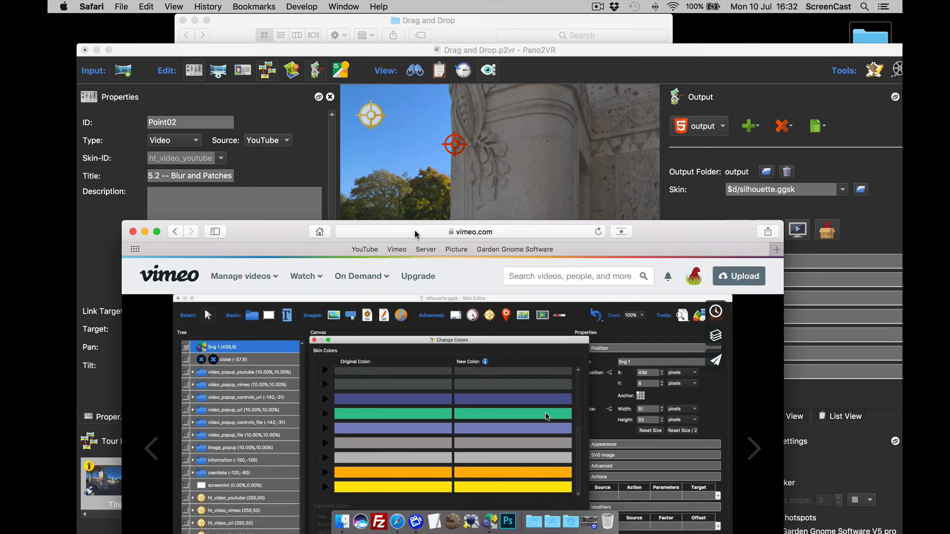
{"action": "left_click", "coordinate": [417, 234]}
{"action": "left_click_drag", "start_coordinate": [342, 237], "coordinate": [506, 151]}
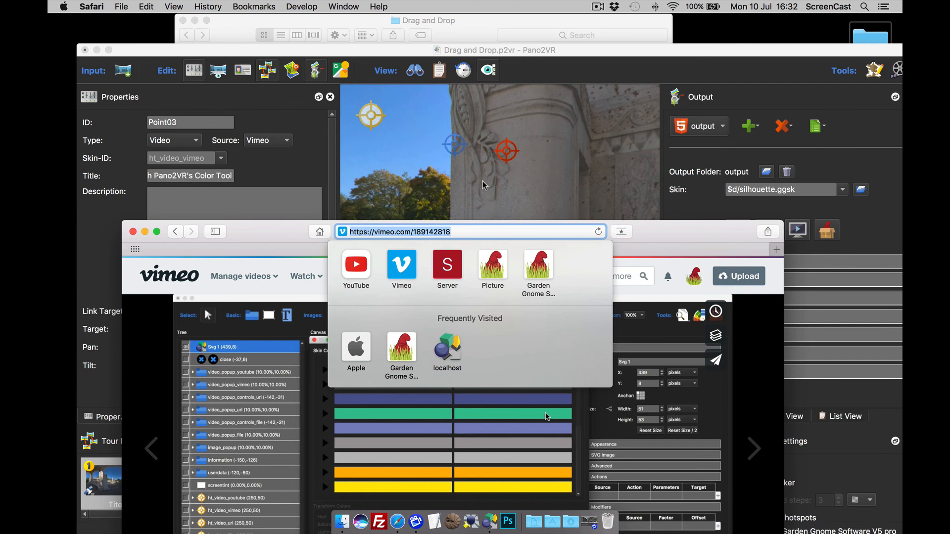
{"action": "left_click", "coordinate": [484, 185]}
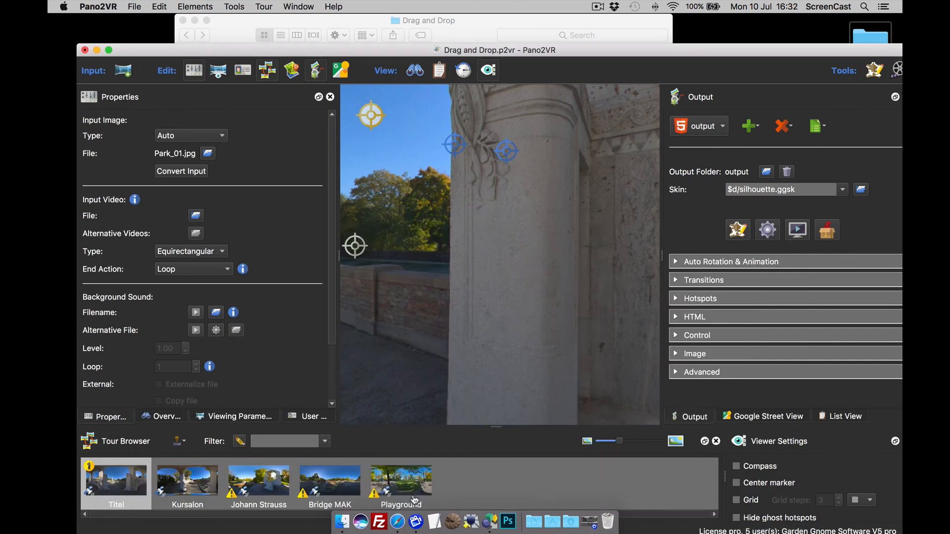
Open support.ggno.me/LayerMarneyTower.mp4 in Safari and place its address as a URL video hotspot on the pillar beside the Vimeo hotspot.
{"action": "left_click", "coordinate": [398, 514]}
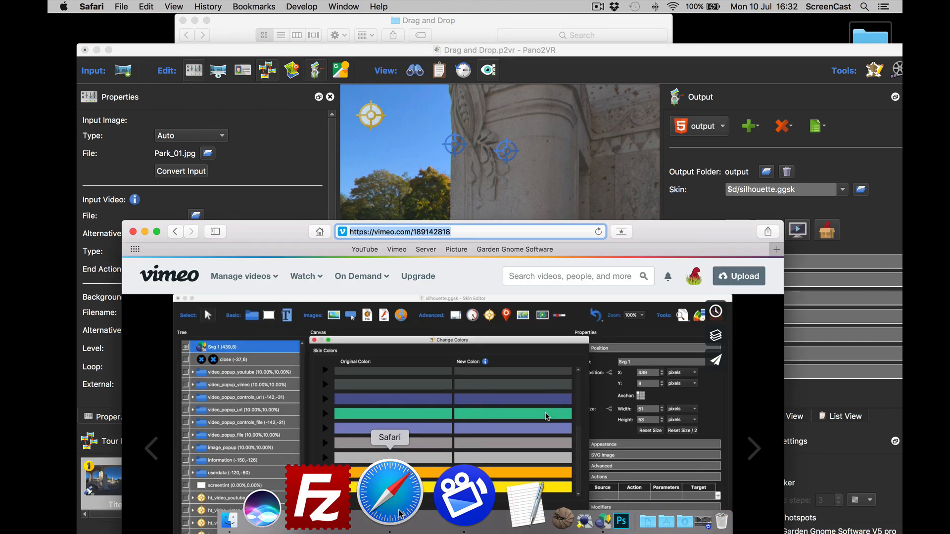
{"action": "left_click", "coordinate": [424, 250]}
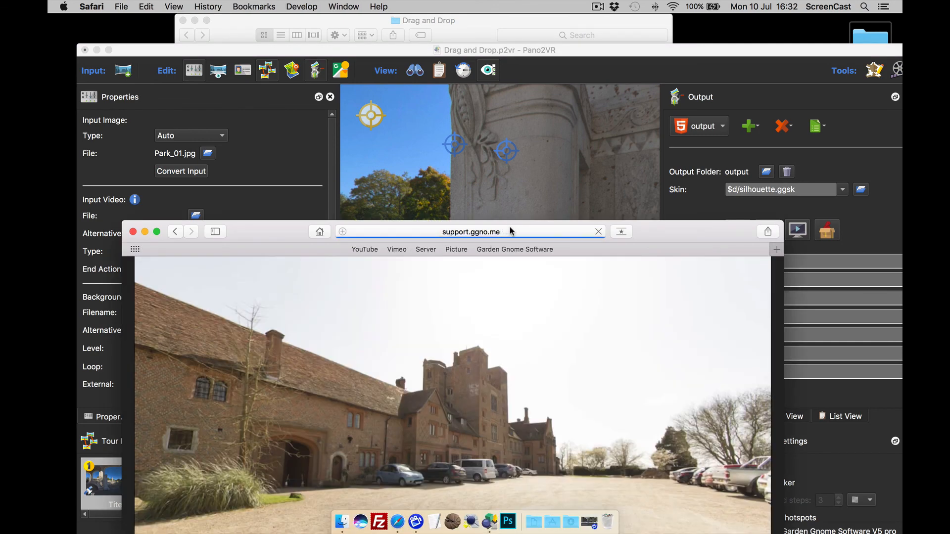
{"action": "left_click", "coordinate": [463, 232]}
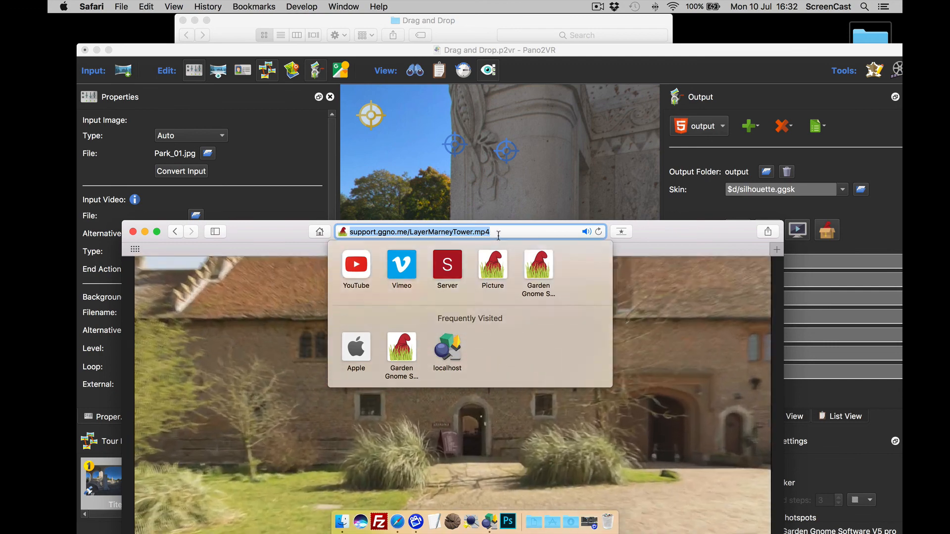
{"action": "key", "text": "Escape"}
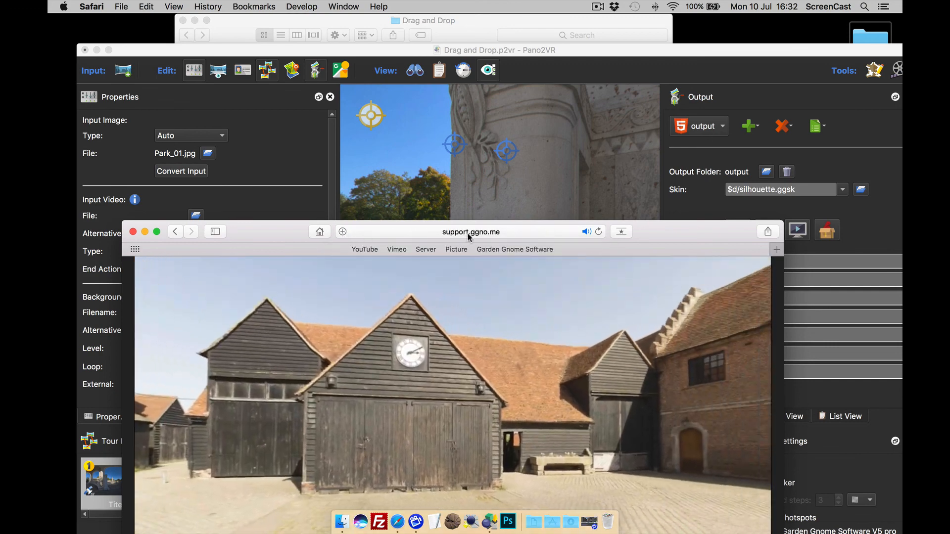
{"action": "left_click", "coordinate": [450, 233]}
{"action": "left_click_drag", "start_coordinate": [445, 232], "coordinate": [559, 147]}
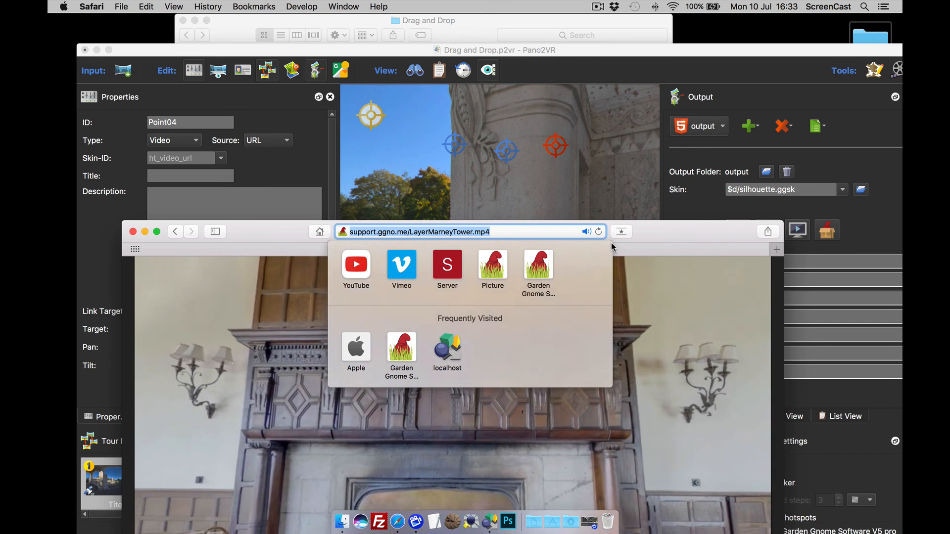
{"action": "left_click", "coordinate": [629, 250]}
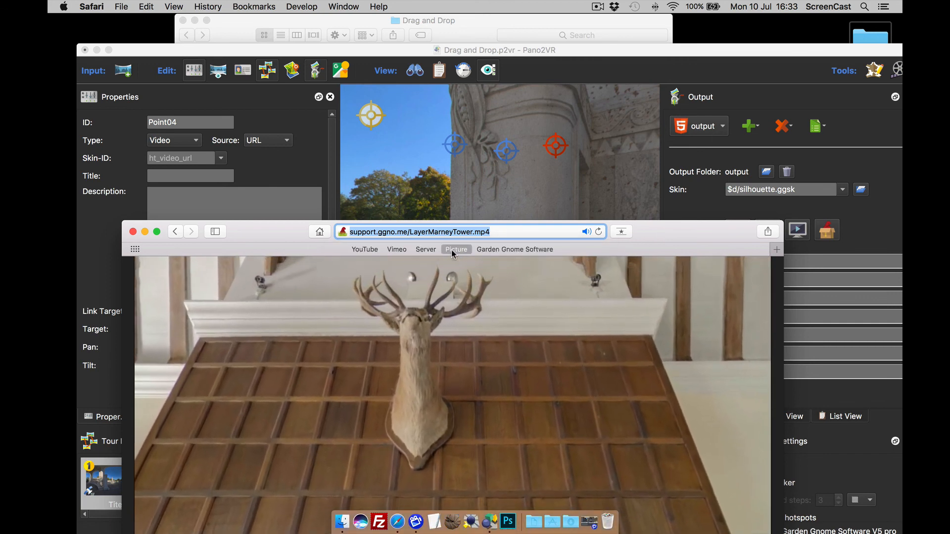
Open the gsv-levels.jpg picture in Safari and place its address as an image hotspot at the pillar's edge, below the YouTube hotspot.
{"action": "left_click", "coordinate": [454, 251]}
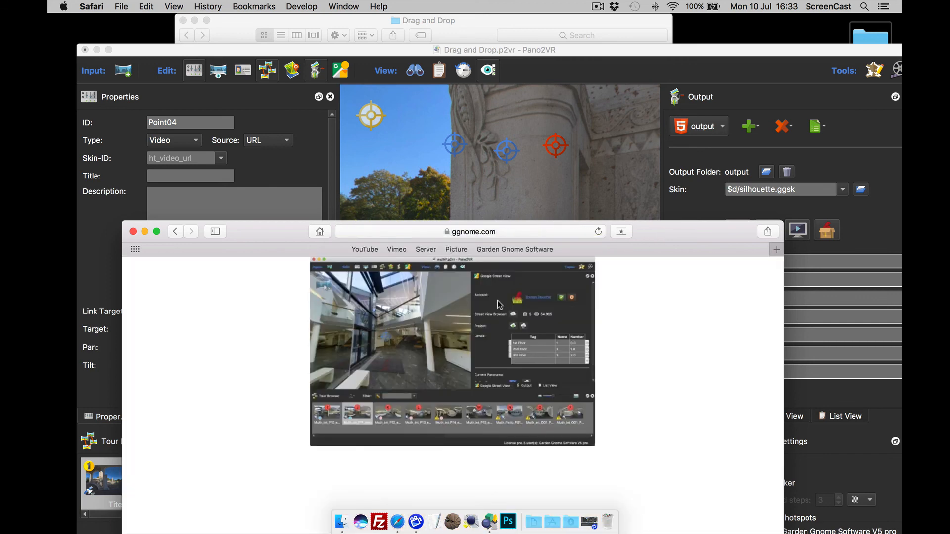
{"action": "left_click", "coordinate": [531, 232]}
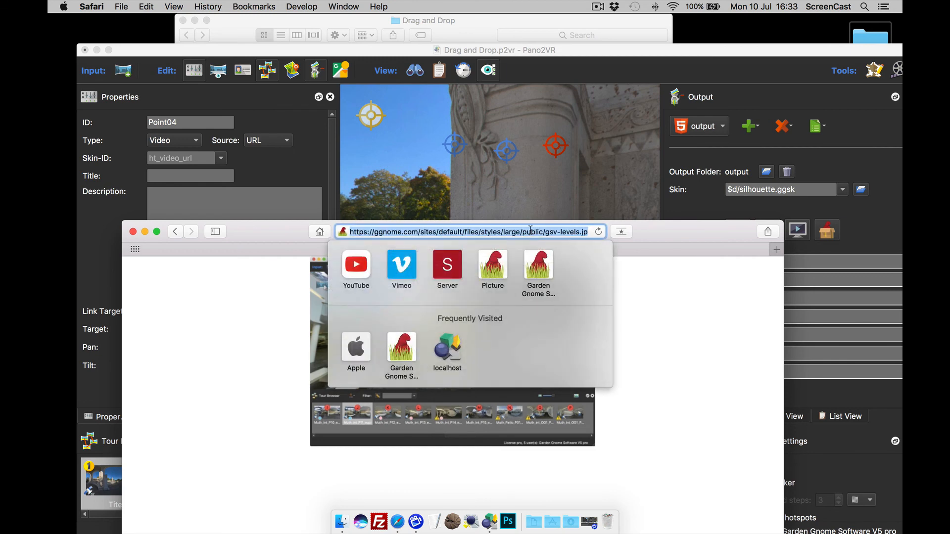
{"action": "key", "text": "Right"}
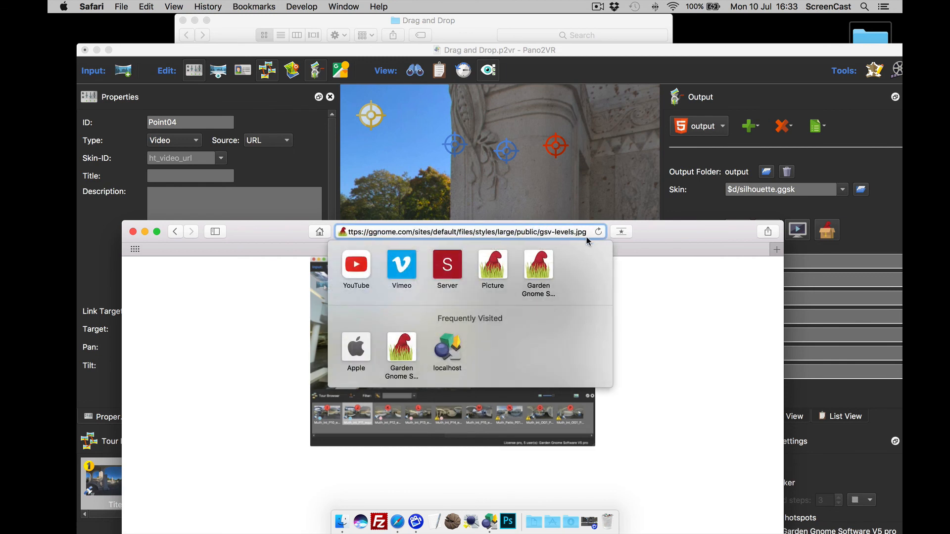
{"action": "left_click_drag", "start_coordinate": [341, 235], "coordinate": [455, 185]}
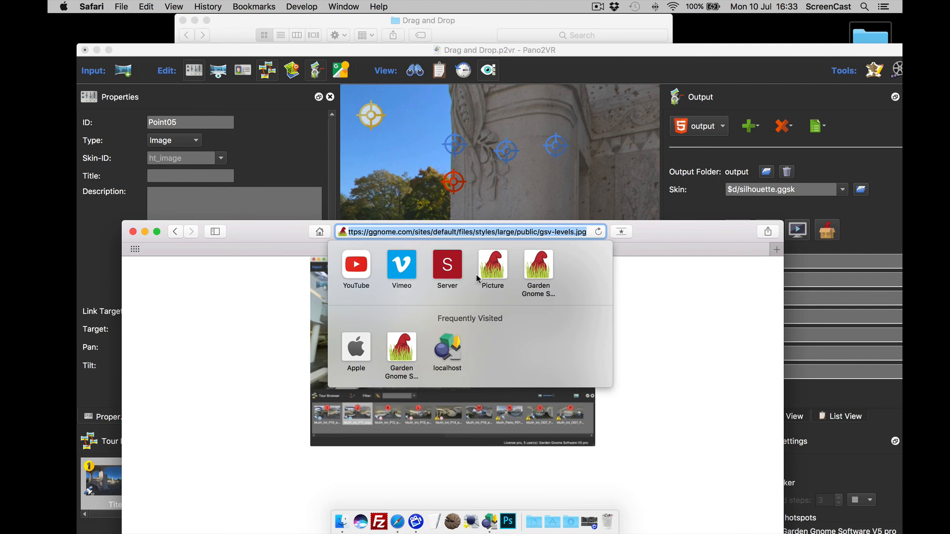
{"action": "left_click", "coordinate": [633, 248]}
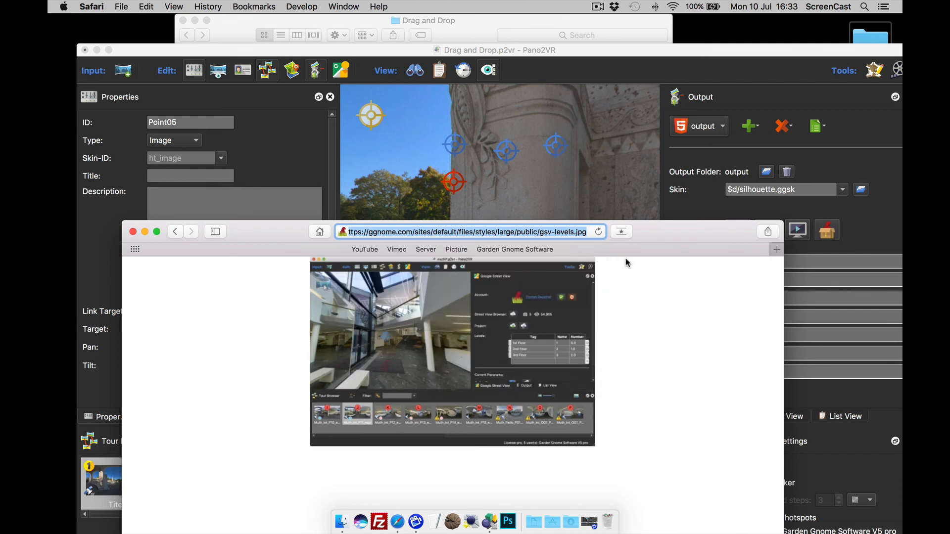
Open ggnome.com and place its address as a URL hotspot on the pillar at about pan -72.78 and tilt 12.59, then close Safari's window.
{"action": "left_click", "coordinate": [533, 250]}
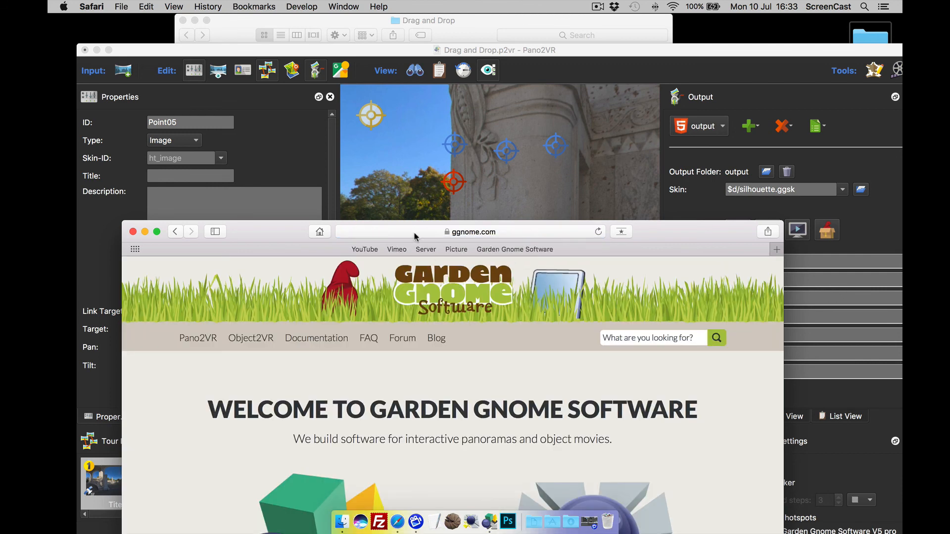
{"action": "left_click", "coordinate": [366, 238]}
{"action": "left_click_drag", "start_coordinate": [342, 231], "coordinate": [513, 193]}
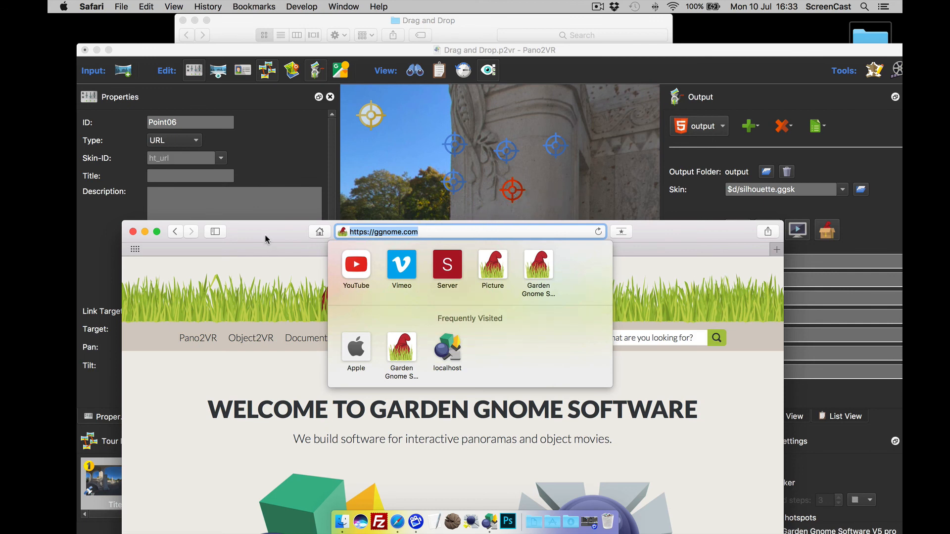
{"action": "left_click", "coordinate": [133, 232]}
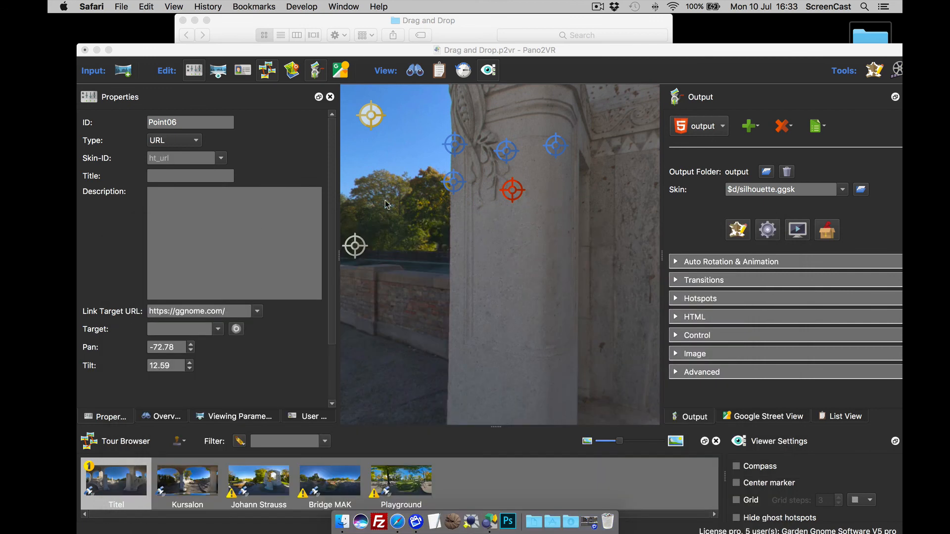
Generate the tour output and test the website and image hotspots in the browser, closing each one after it opens.
{"action": "left_click", "coordinate": [766, 228]}
{"action": "left_click", "coordinate": [582, 307]}
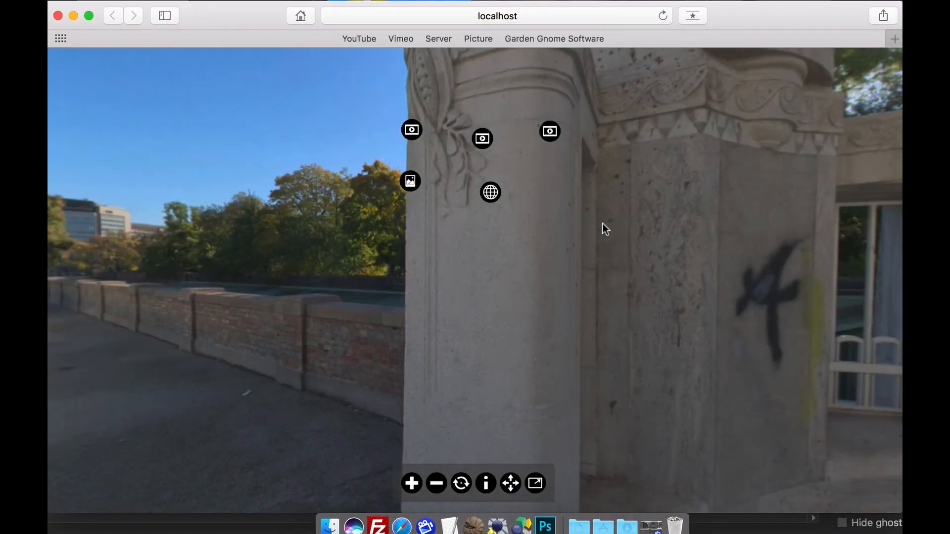
{"action": "left_click_drag", "start_coordinate": [603, 223], "coordinate": [593, 248]}
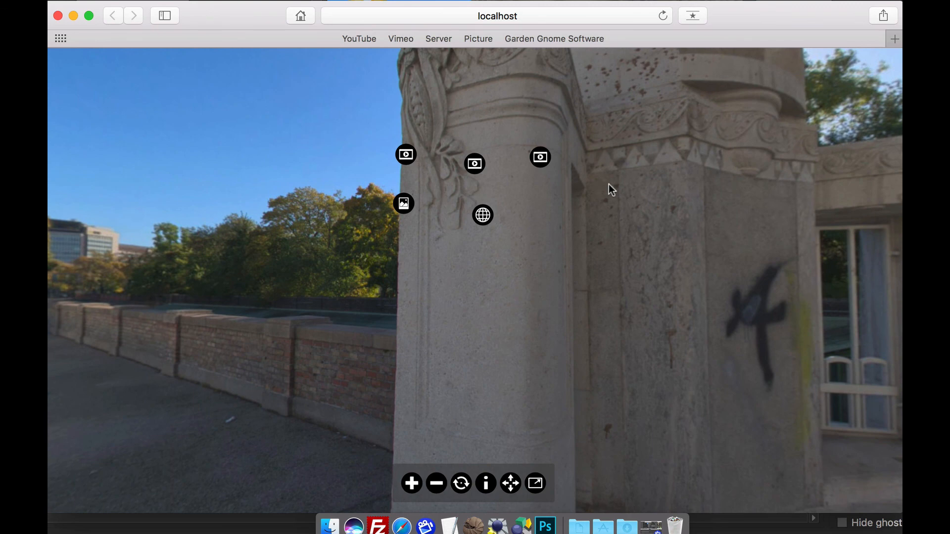
{"action": "left_click", "coordinate": [483, 214]}
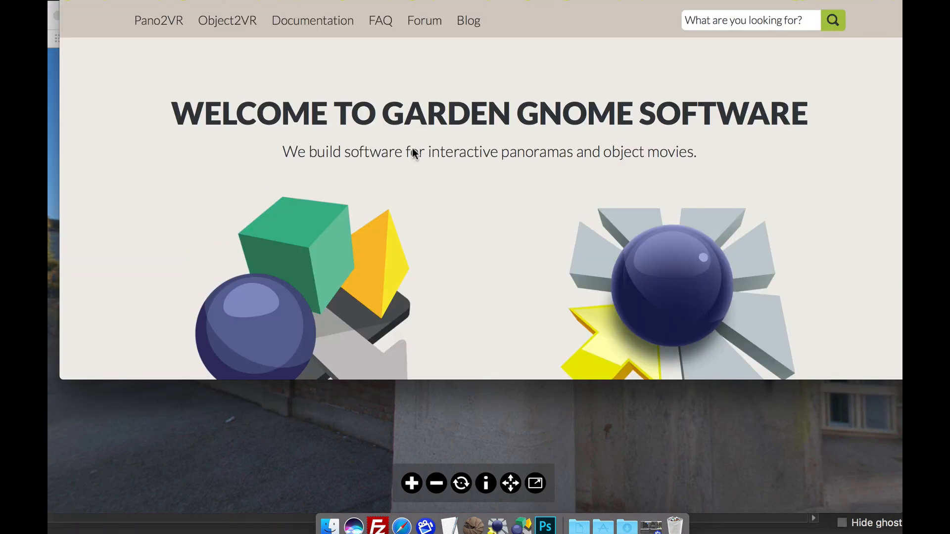
{"action": "key", "text": "super+w"}
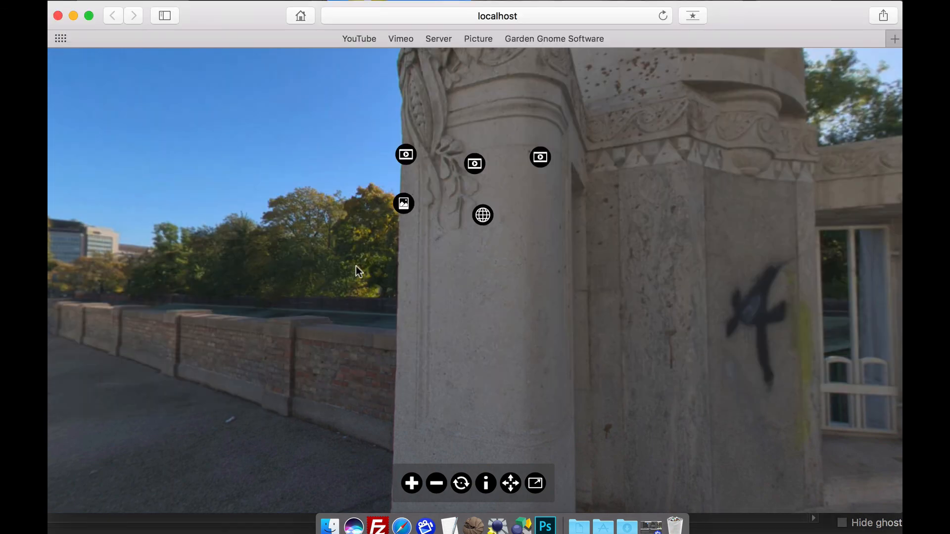
{"action": "left_click", "coordinate": [405, 212]}
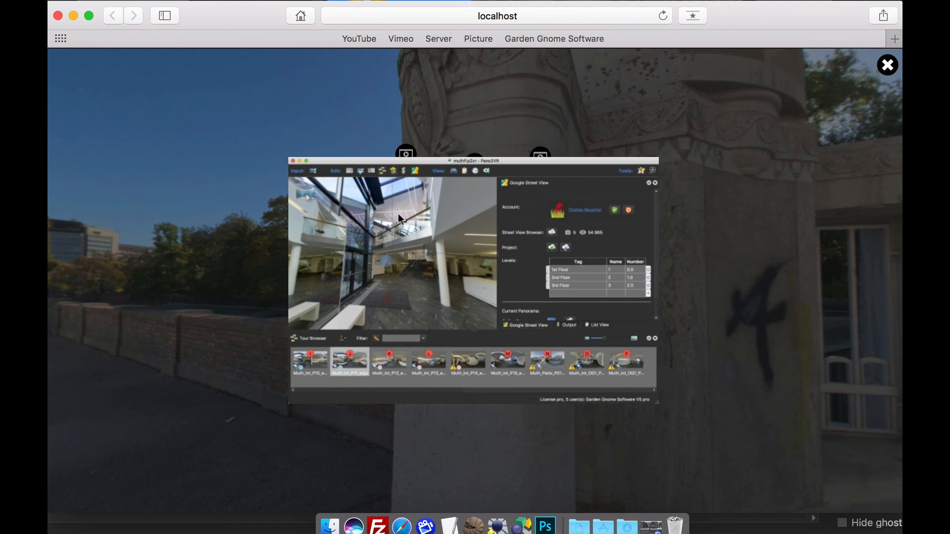
{"action": "left_click", "coordinate": [893, 73]}
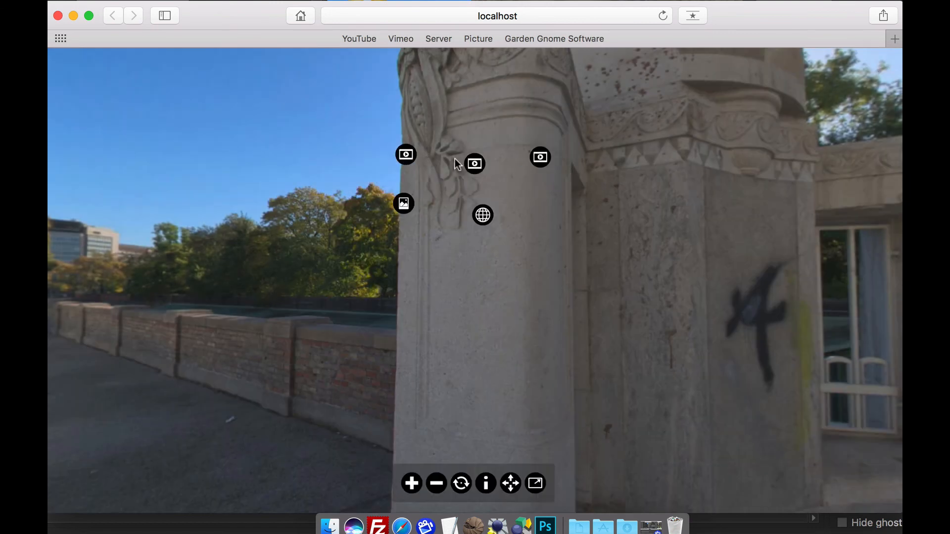
Test the YouTube, Vimeo and server video hotspots in the tour, closing each video, and close the browser preview.
{"action": "left_click", "coordinate": [408, 159]}
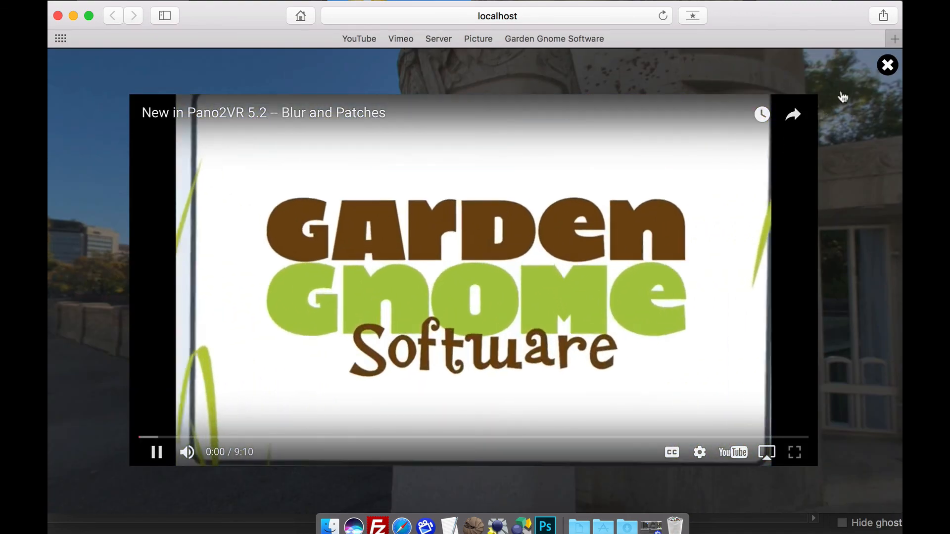
{"action": "left_click", "coordinate": [888, 66]}
{"action": "left_click", "coordinate": [474, 163]}
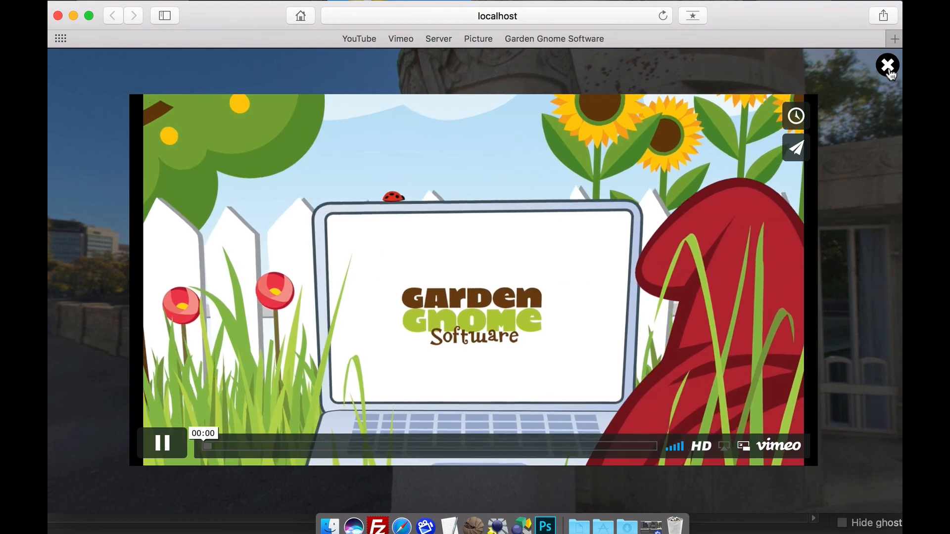
{"action": "left_click", "coordinate": [888, 69]}
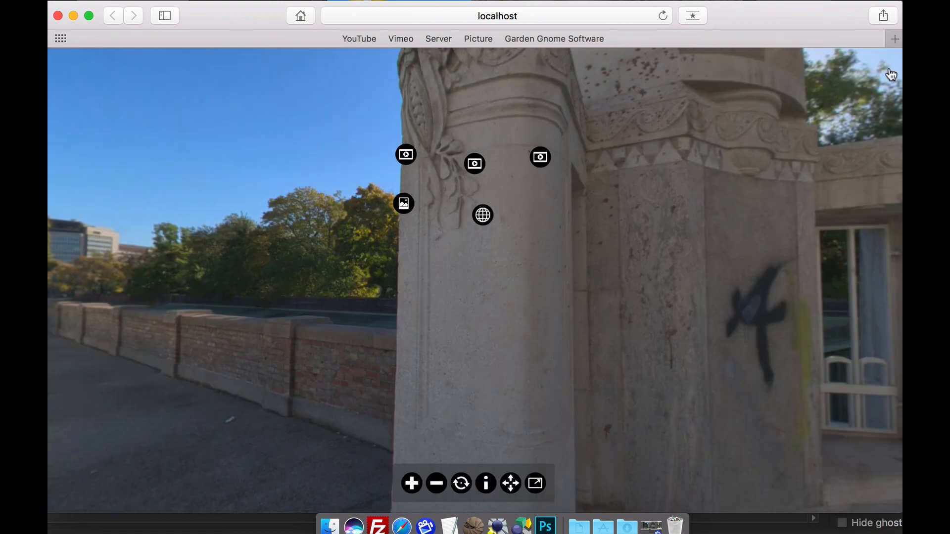
{"action": "left_click", "coordinate": [540, 159]}
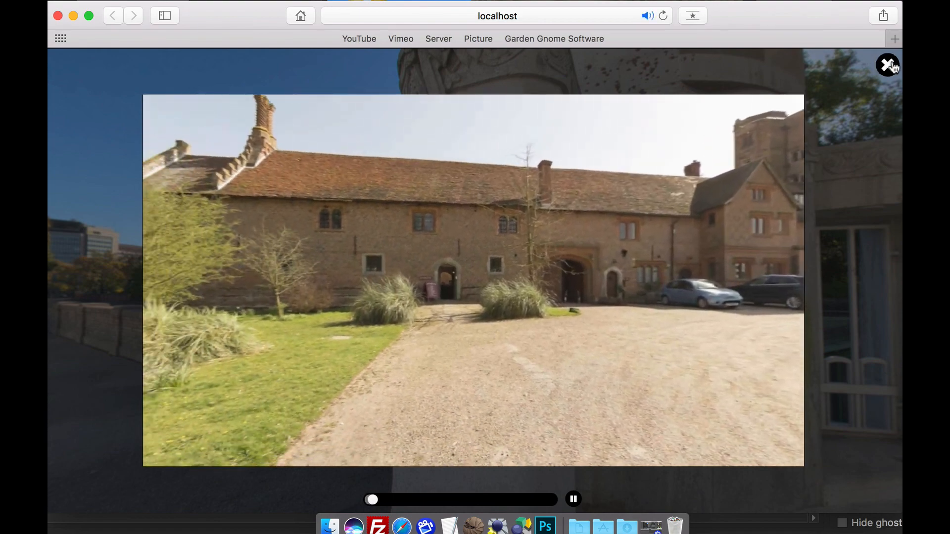
{"action": "left_click", "coordinate": [889, 66]}
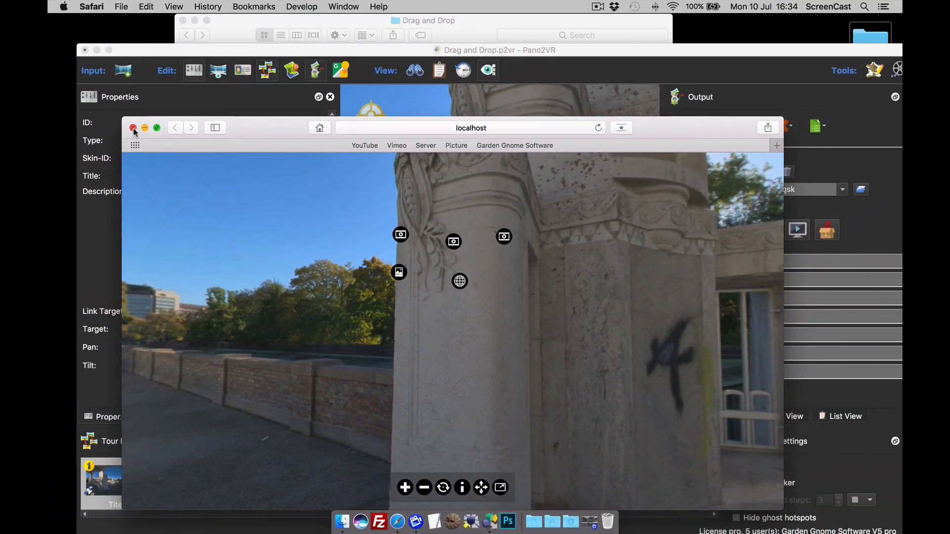
{"action": "left_click_drag", "start_coordinate": [134, 131], "coordinate": [145, 115]}
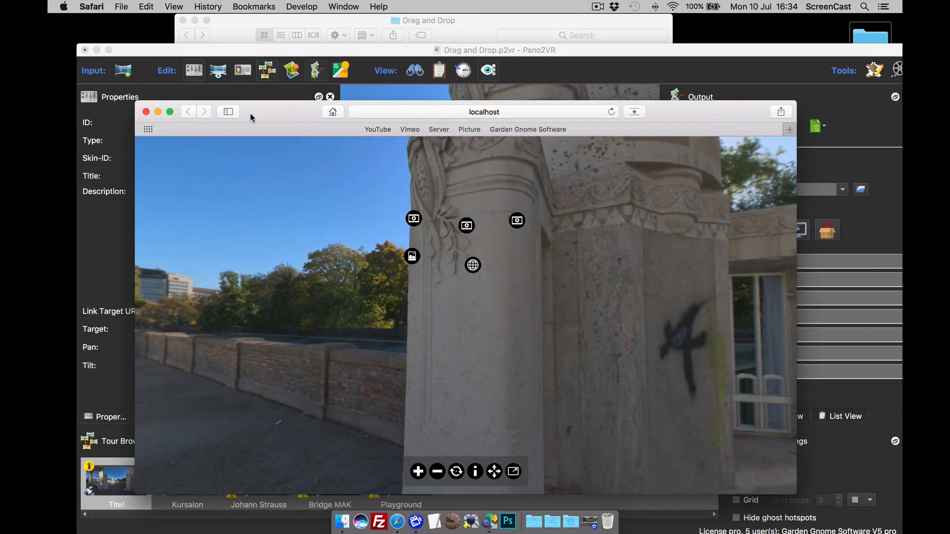
{"action": "left_click", "coordinate": [146, 112]}
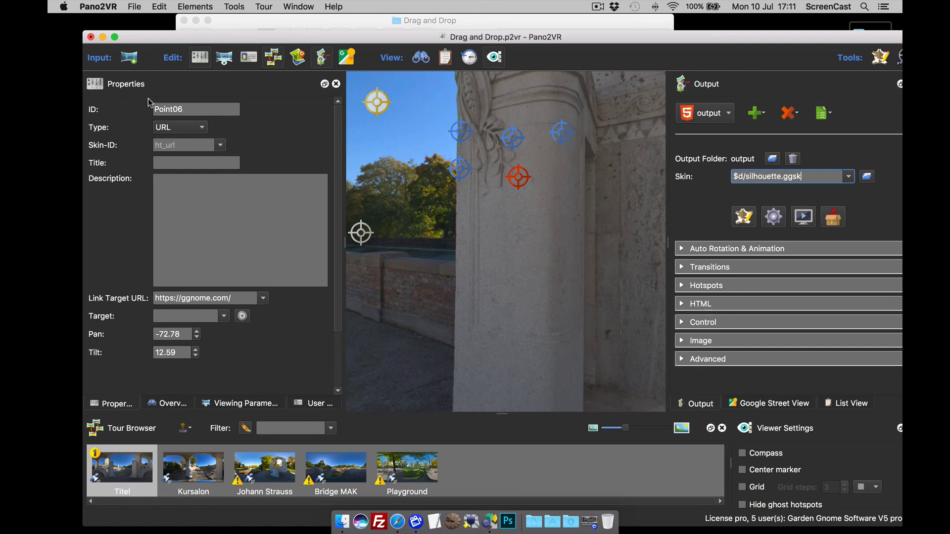
Set the output skin to $d/Map.ggsk and undock the Tour Browser as a floating window.
{"action": "left_click", "coordinate": [849, 177]}
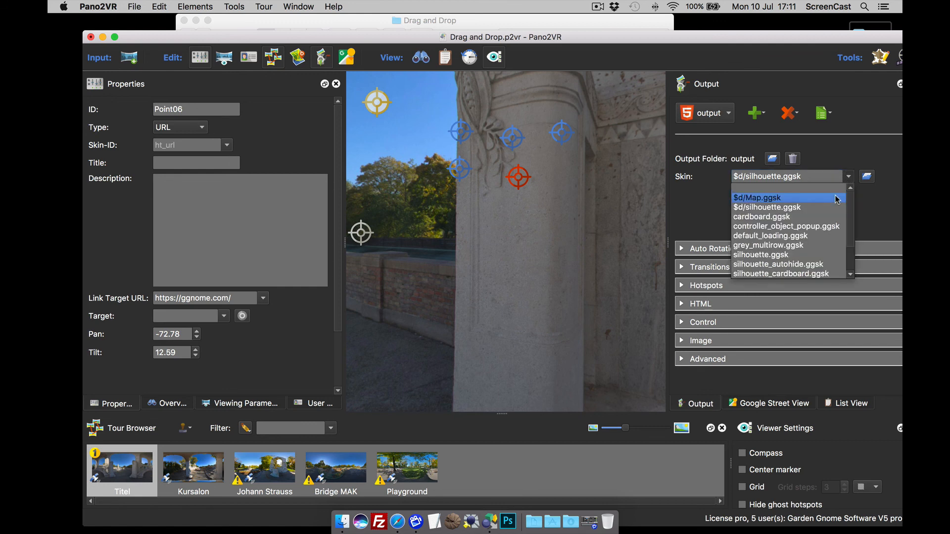
{"action": "left_click", "coordinate": [837, 199]}
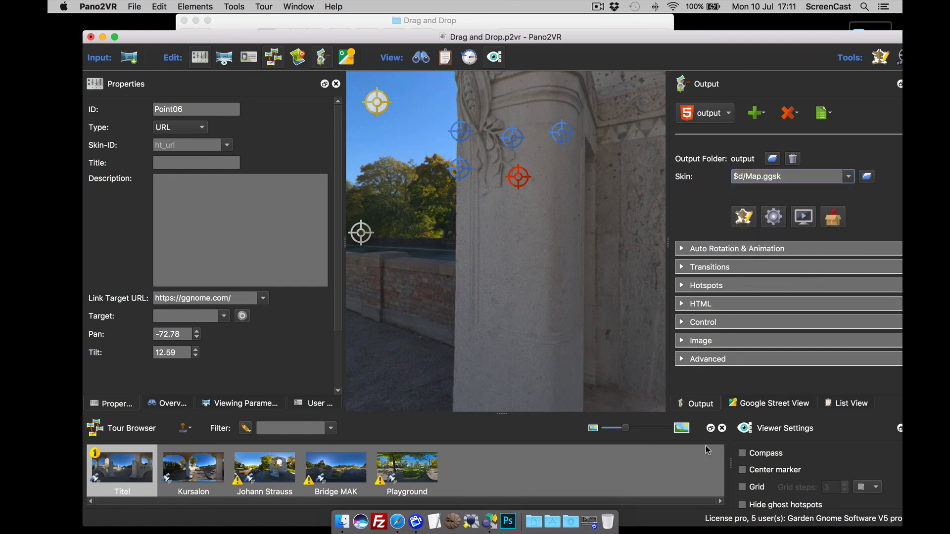
{"action": "left_click", "coordinate": [709, 428]}
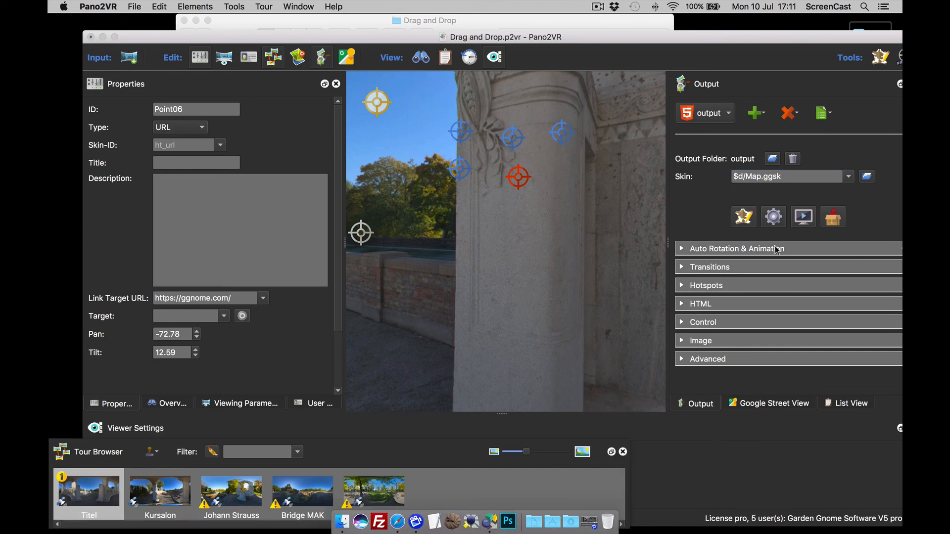
Open Map.ggsk in the Skin Editor, minimize the main project window and position the editor so the Drag and Drop folder stays reachable.
{"action": "left_click", "coordinate": [743, 217]}
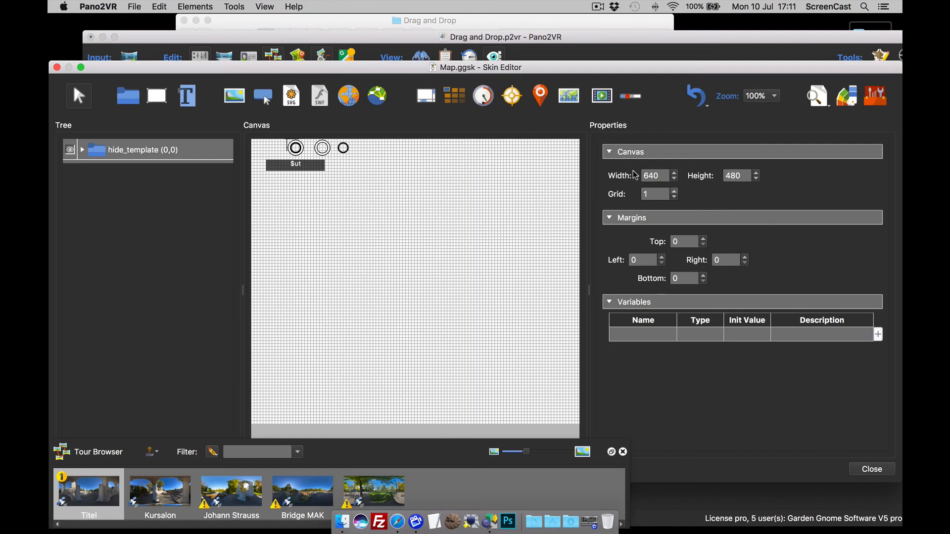
{"action": "left_click", "coordinate": [103, 37]}
{"action": "left_click_drag", "start_coordinate": [121, 68], "coordinate": [122, 22]}
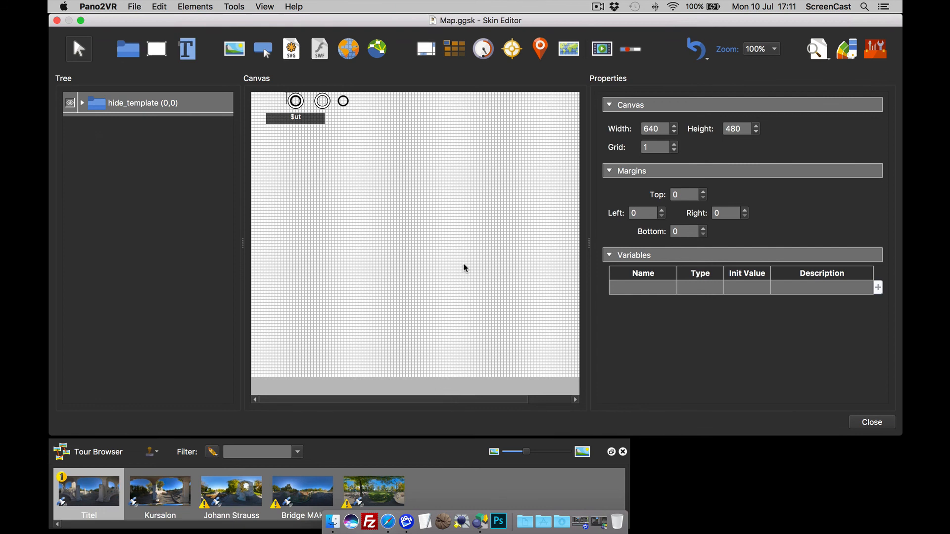
{"action": "left_click_drag", "start_coordinate": [385, 21], "coordinate": [382, 51]}
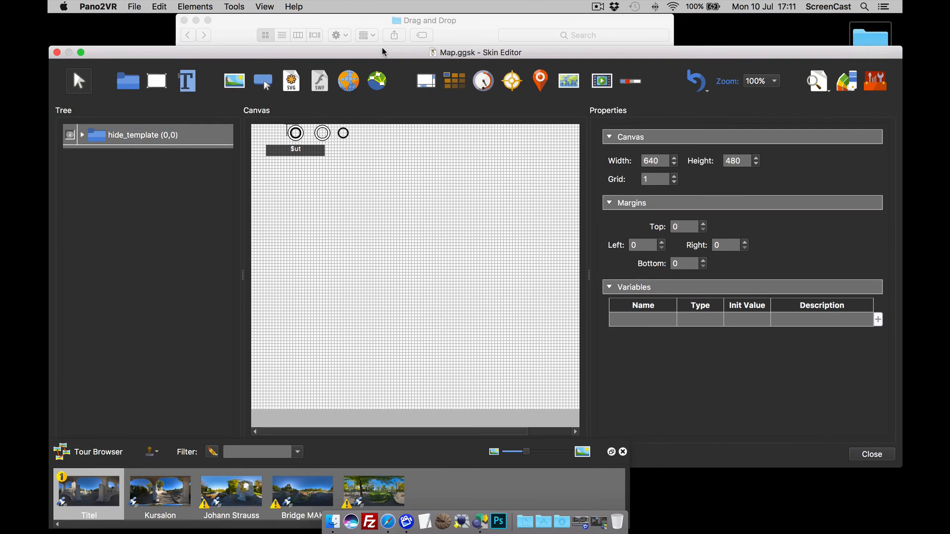
Add map.svg from the Drag and Drop folder at X 599, Y 440 on the skin canvas and anchor it to the bottom-right corner.
{"action": "left_click", "coordinate": [369, 21]}
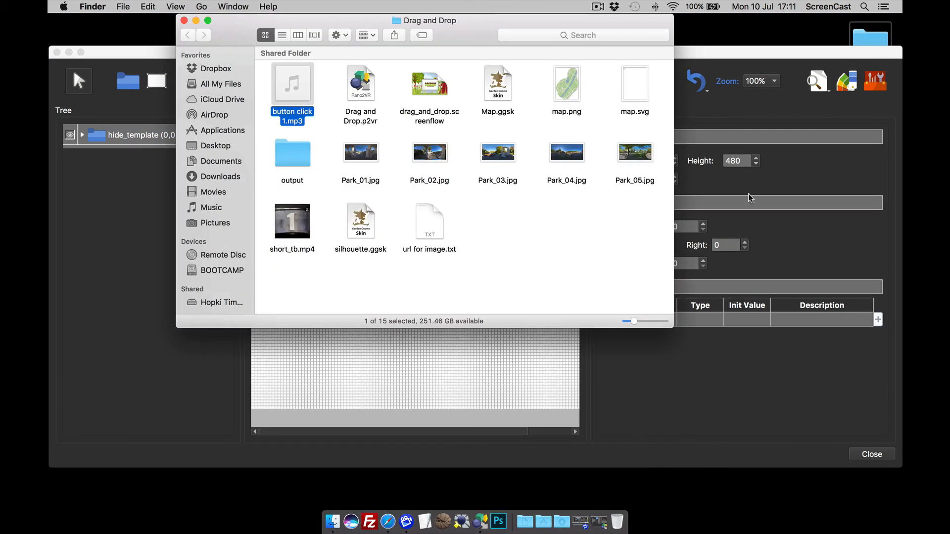
{"action": "left_click_drag", "start_coordinate": [635, 85], "coordinate": [566, 396]}
{"action": "left_click", "coordinate": [445, 360]}
{"action": "left_click", "coordinate": [706, 224]}
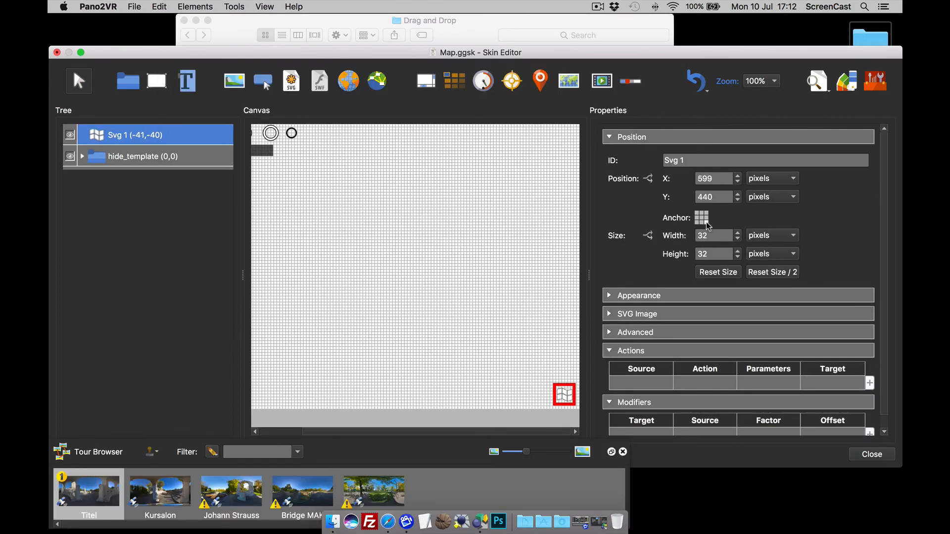
Add map.png from the folder to the skin canvas, move it to X 403, Y 7 and anchor it to the top-right corner.
{"action": "left_click", "coordinate": [364, 26]}
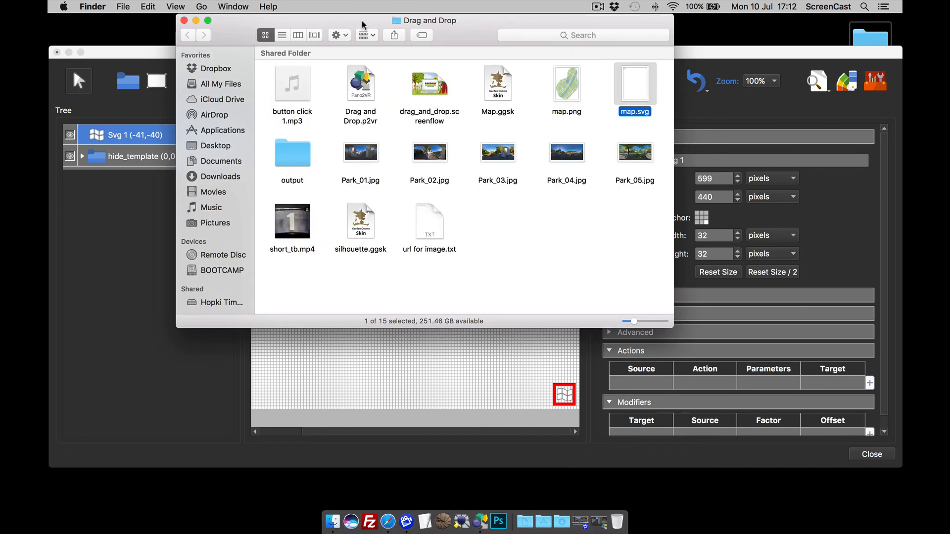
{"action": "left_click_drag", "start_coordinate": [565, 84], "coordinate": [401, 346]}
{"action": "left_click", "coordinate": [401, 346]}
{"action": "left_click_drag", "start_coordinate": [531, 377], "coordinate": [517, 161]}
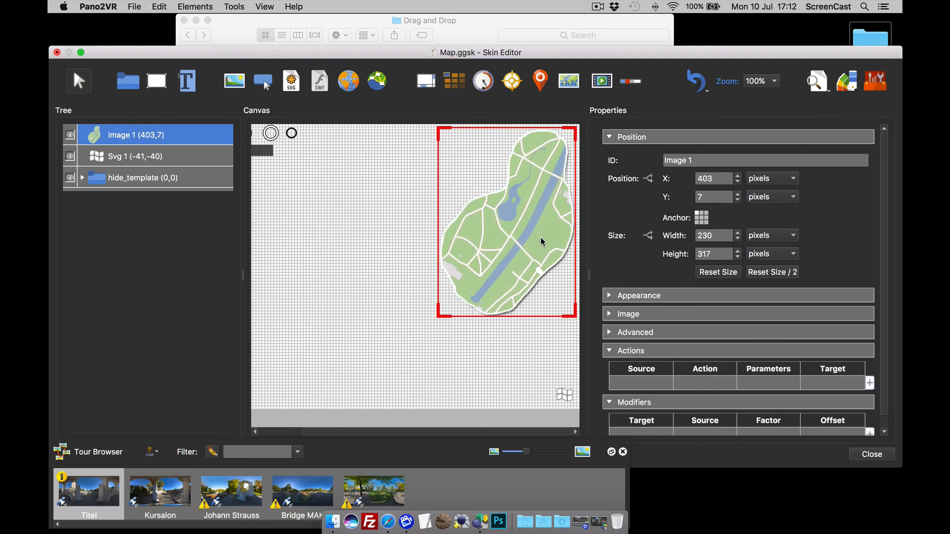
{"action": "left_click", "coordinate": [706, 216]}
Add button click 1.mp3 to the skin as a sound and place short_tb.mp4 as a video element at X 282, Y 386.
{"action": "left_click", "coordinate": [240, 34]}
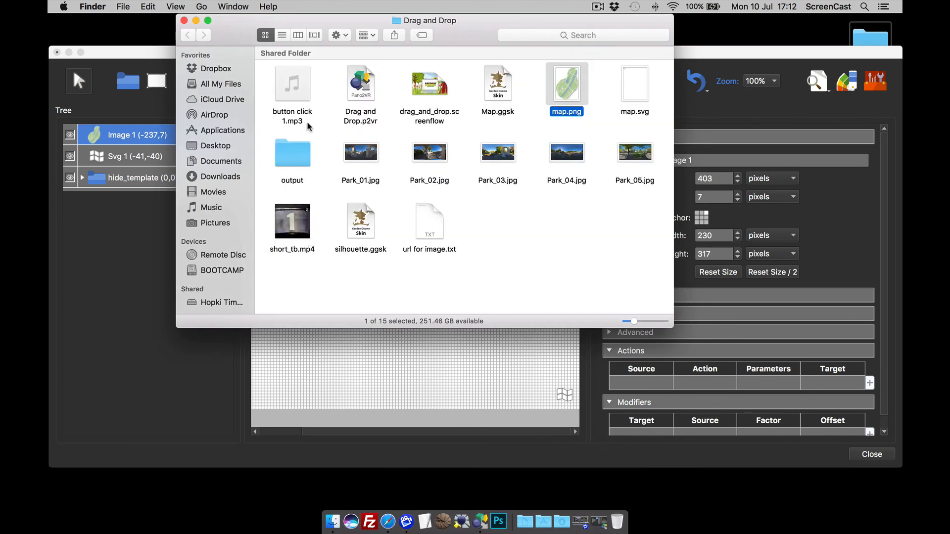
{"action": "mouse_move", "coordinate": [300, 92]}
{"action": "left_click_drag", "start_coordinate": [301, 101], "coordinate": [342, 342]}
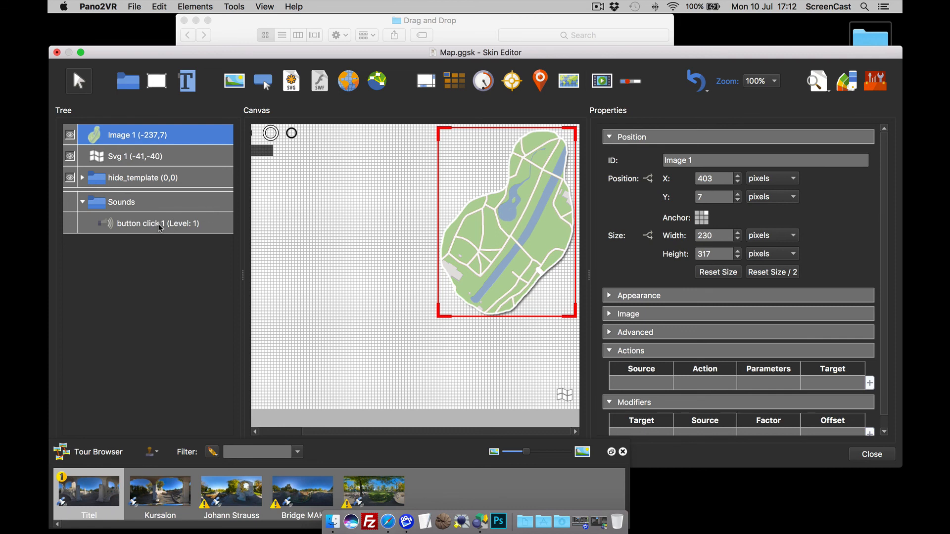
{"action": "left_click", "coordinate": [241, 38]}
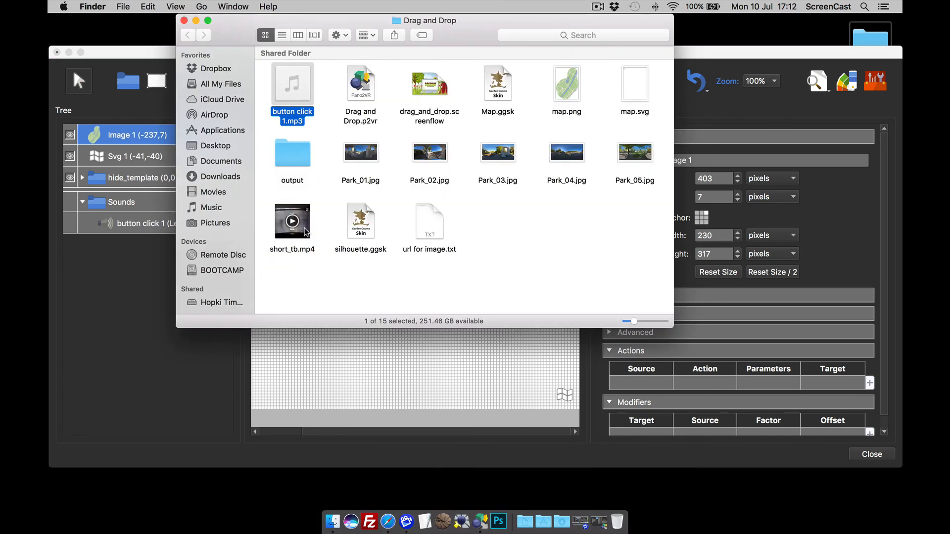
{"action": "left_click_drag", "start_coordinate": [299, 228], "coordinate": [368, 357]}
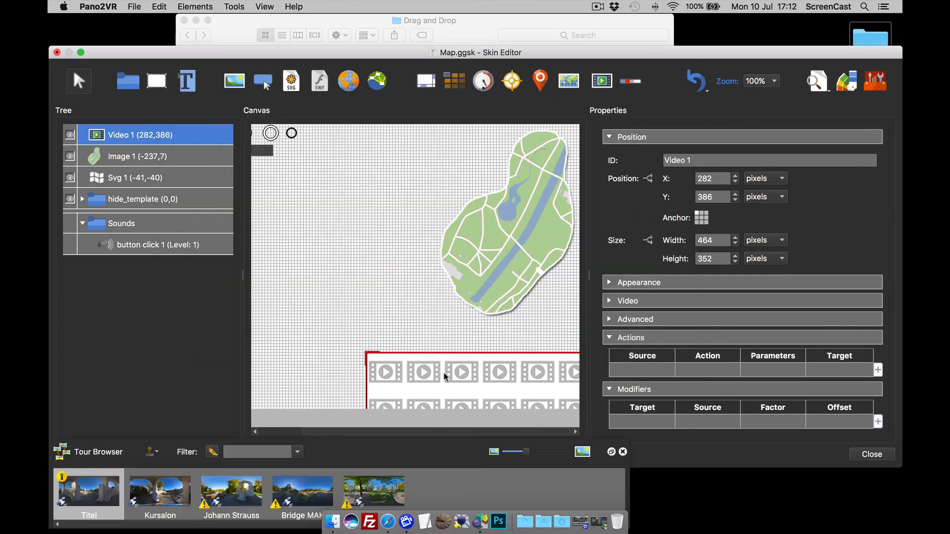
Move the video element to X 146, Y 72, check its source settings and delete it from the skin.
{"action": "left_click_drag", "start_coordinate": [361, 178], "coordinate": [370, 188]}
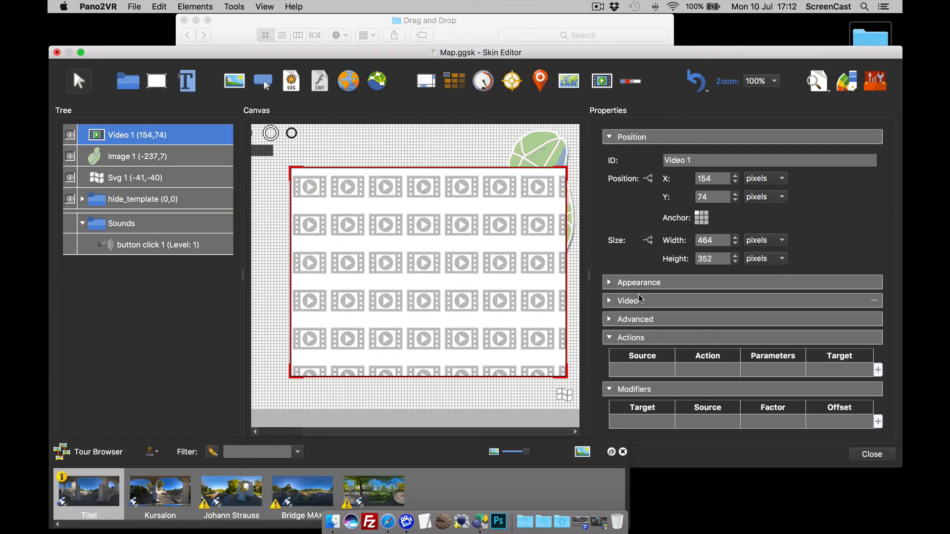
{"action": "left_click", "coordinate": [609, 301]}
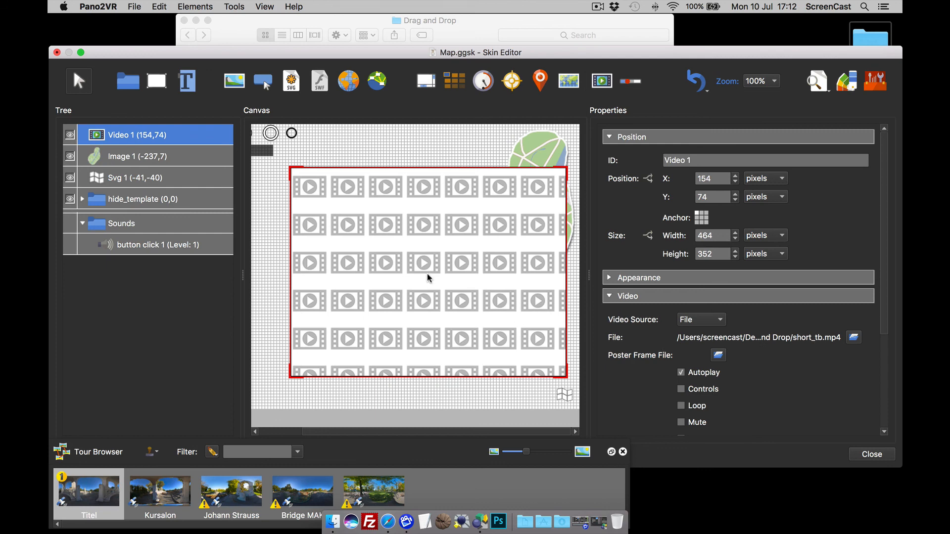
{"action": "left_click_drag", "start_coordinate": [428, 278], "coordinate": [424, 277]}
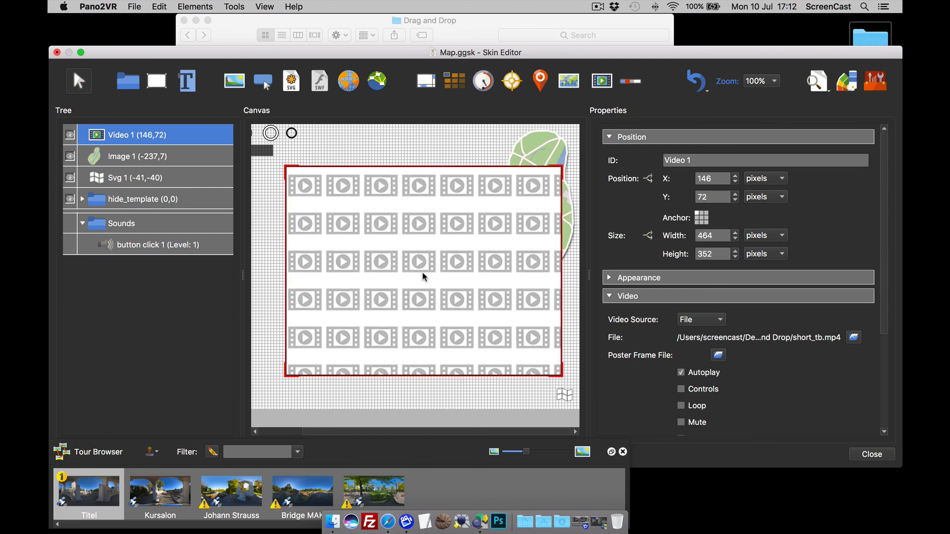
{"action": "key", "text": "Delete"}
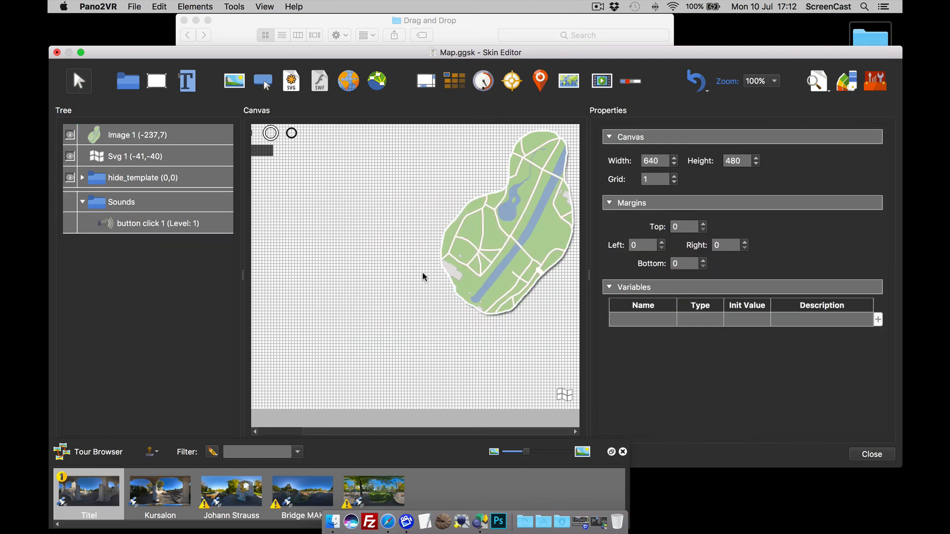
Draw an External element of 229 by 181 pixels at X 133, Y 99 and open its External Image settings.
{"action": "left_click", "coordinate": [348, 80]}
{"action": "left_click_drag", "start_coordinate": [285, 190], "coordinate": [423, 296]}
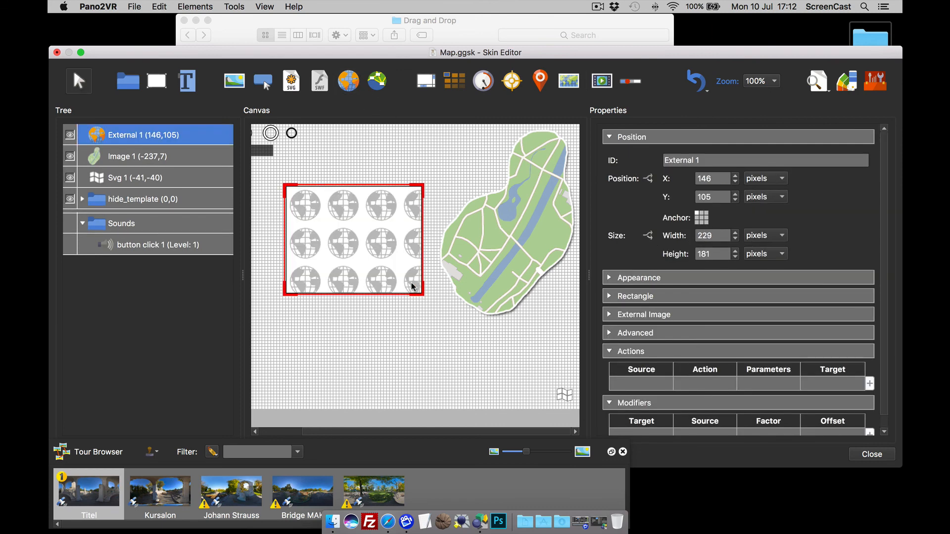
{"action": "left_click_drag", "start_coordinate": [381, 258], "coordinate": [375, 254]}
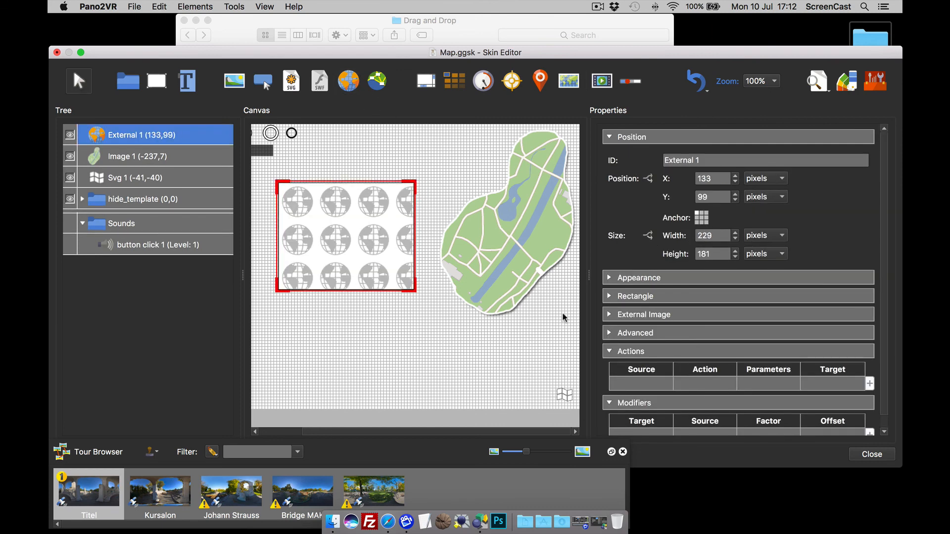
{"action": "left_click", "coordinate": [607, 315]}
{"action": "scroll", "coordinate": [703, 278], "scroll_direction": "down", "scroll_amount": 3}
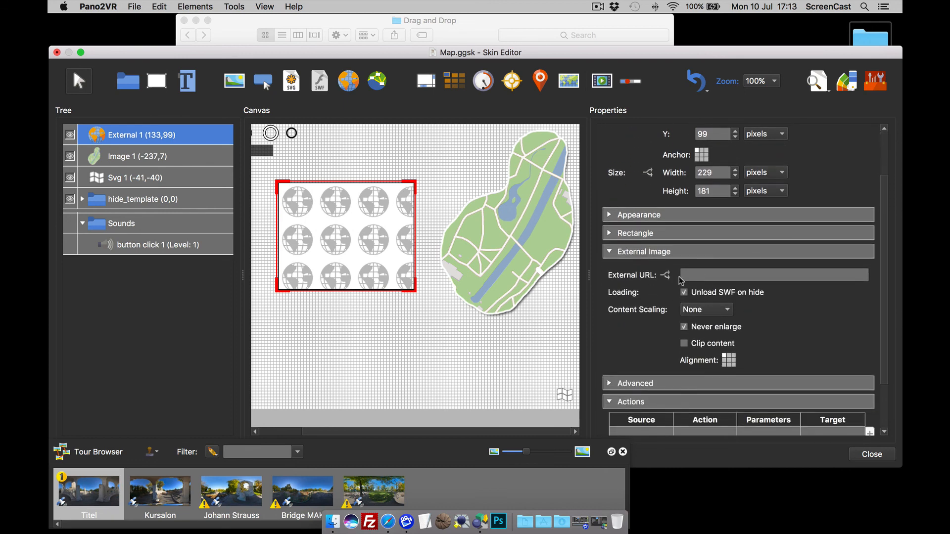
Switch to Safari, open the Picture bookmark and transfer the gsv-levels.jpg web address into the element's External URL.
{"action": "left_click", "coordinate": [371, 490]}
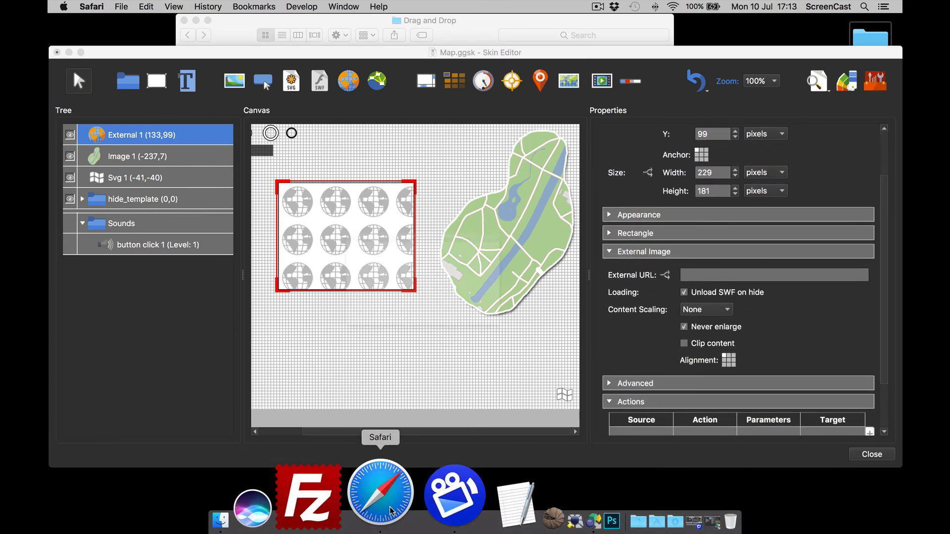
{"action": "left_click_drag", "start_coordinate": [272, 108], "coordinate": [138, 202]}
{"action": "left_click", "coordinate": [293, 204]}
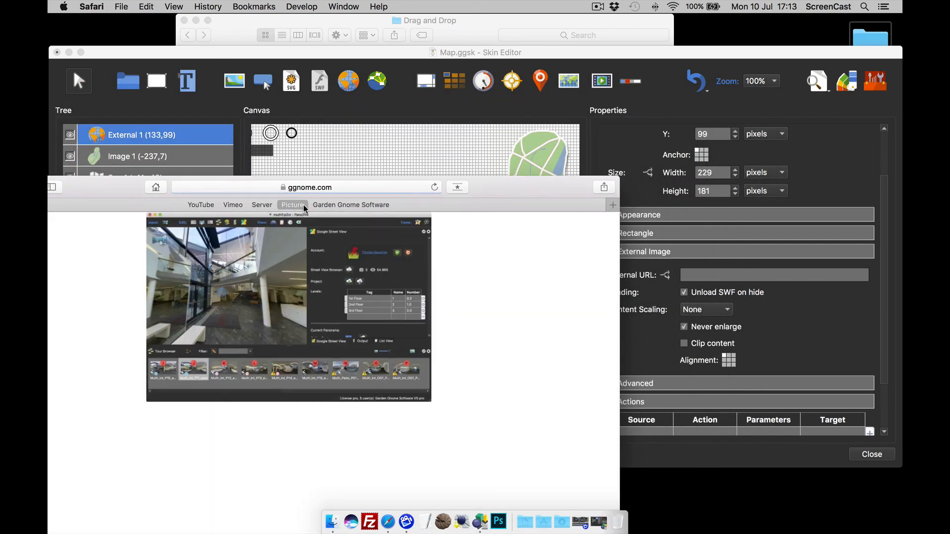
{"action": "left_click", "coordinate": [375, 189]}
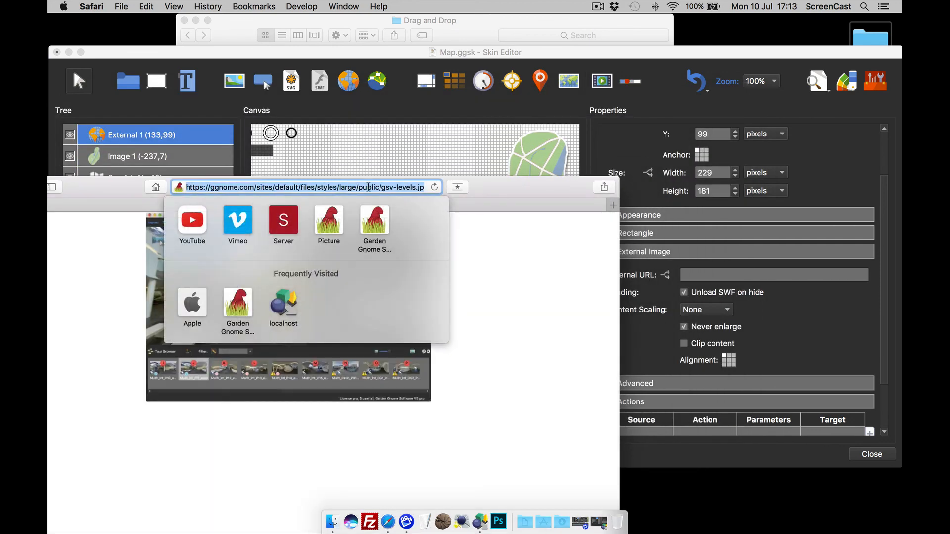
{"action": "key", "text": "Right"}
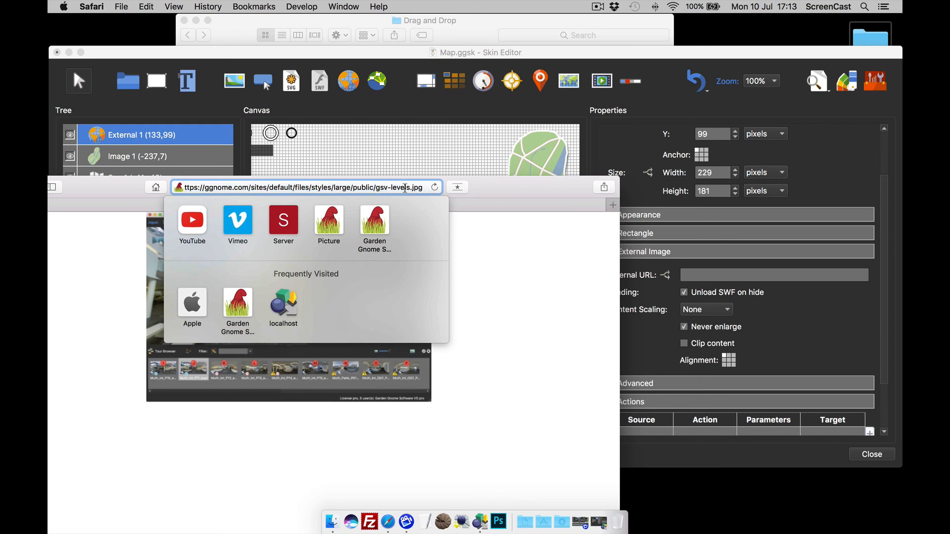
{"action": "left_click_drag", "start_coordinate": [181, 190], "coordinate": [693, 275]}
{"action": "left_click_drag", "start_coordinate": [86, 189], "coordinate": [274, 146]}
{"action": "left_click", "coordinate": [156, 145]}
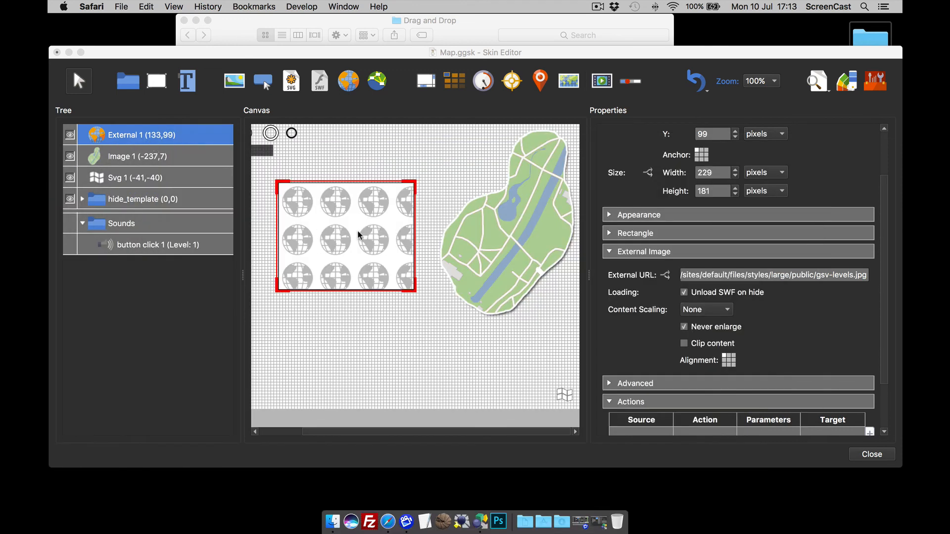
Check the external image in the Live Preview and delete the External element from the skin.
{"action": "left_click", "coordinate": [813, 84]}
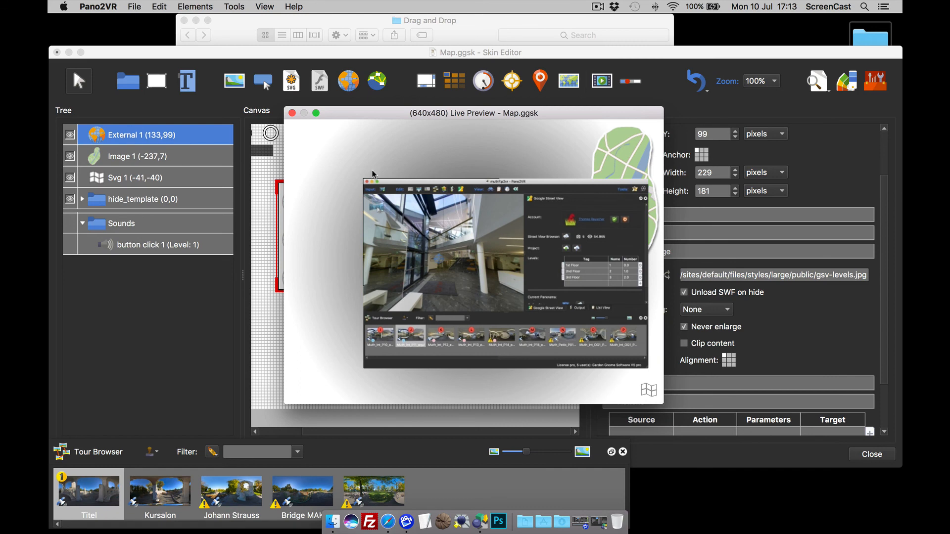
{"action": "left_click", "coordinate": [293, 114]}
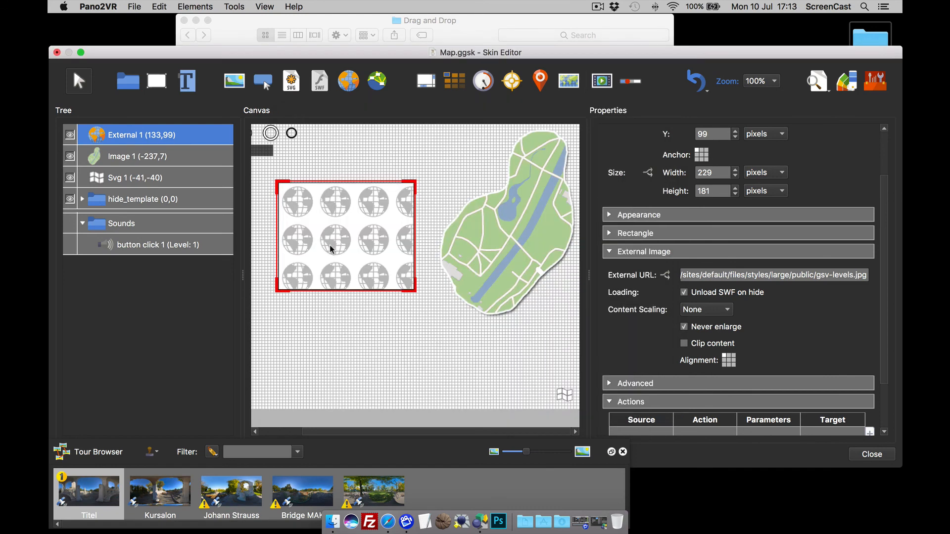
{"action": "key", "text": "Delete"}
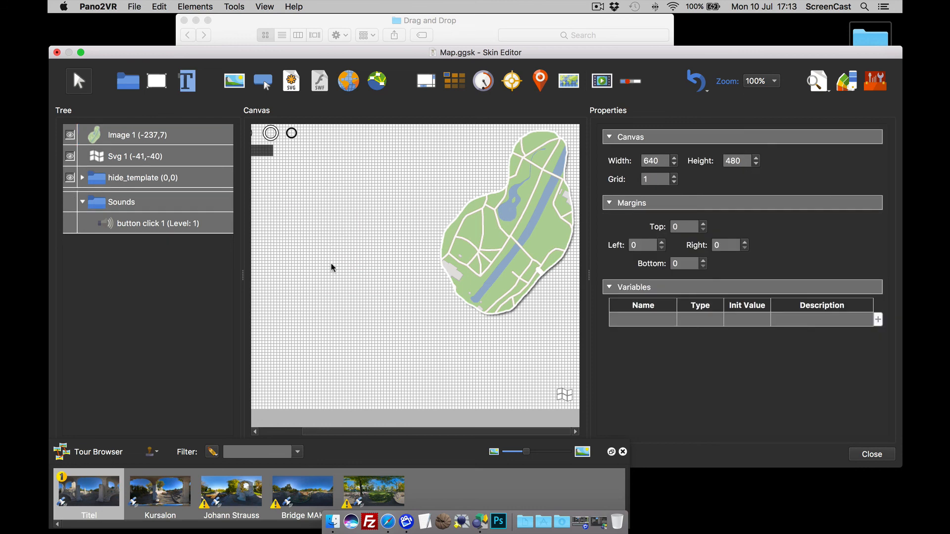
Examine the marker elements inside the hide_template container.
{"action": "scroll", "coordinate": [342, 260], "scroll_direction": "left", "scroll_amount": 3}
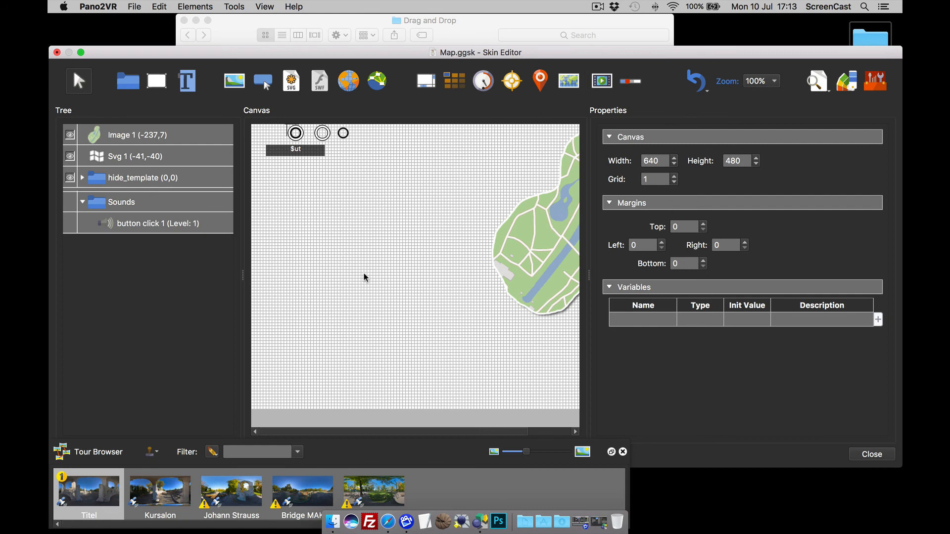
{"action": "left_click", "coordinate": [82, 177]}
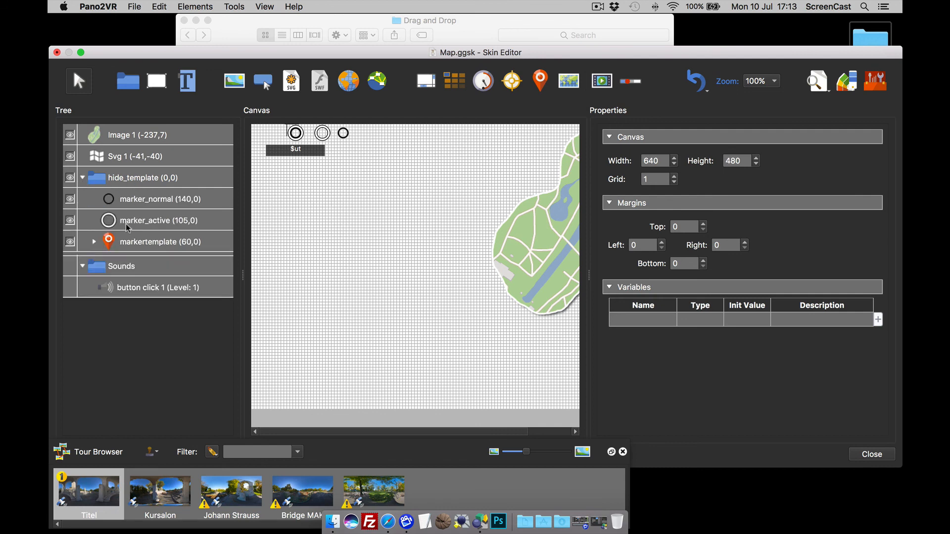
{"action": "left_click", "coordinate": [82, 179]}
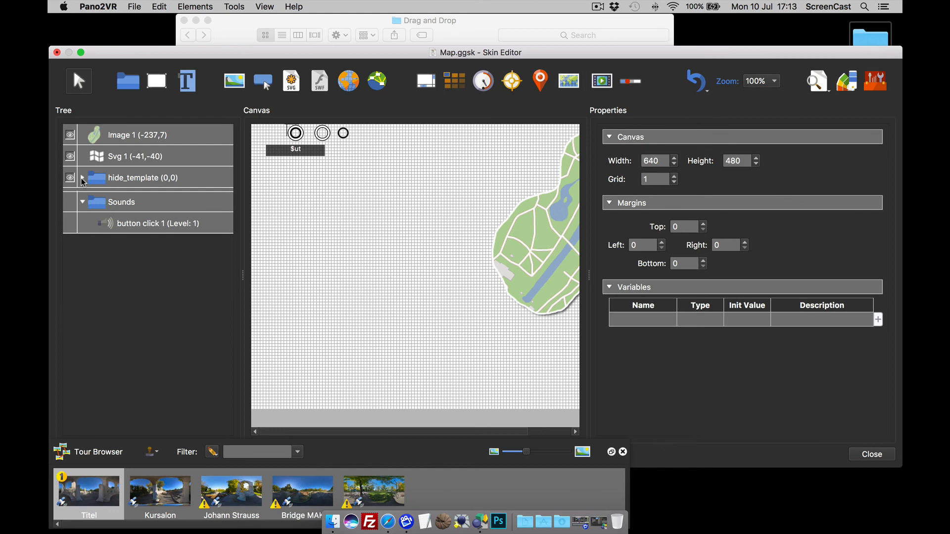
Place node markers on the map for Titel at X 497, Y 254, Kursalon at X 453, Y 272 and Johann Strauss at X 462, Y 196.
{"action": "scroll", "coordinate": [361, 301], "scroll_direction": "right", "scroll_amount": 5}
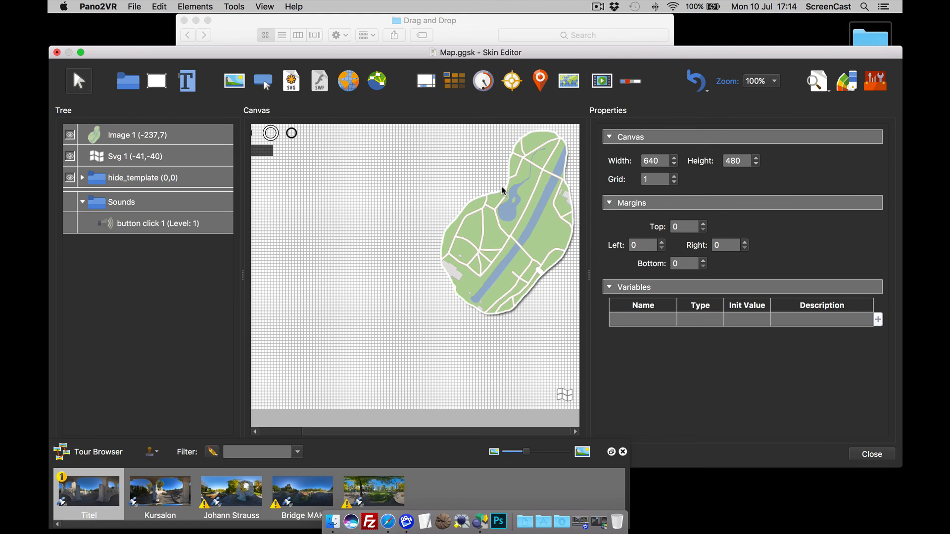
{"action": "mouse_move", "coordinate": [107, 483]}
{"action": "left_mouse_down"}
{"action": "mouse_move", "coordinate": [370, 294]}
{"action": "mouse_move", "coordinate": [474, 273]}
{"action": "mouse_move", "coordinate": [381, 329]}
{"action": "mouse_move", "coordinate": [503, 283]}
{"action": "left_mouse_up"}
{"action": "left_click", "coordinate": [352, 320]}
{"action": "mouse_move", "coordinate": [176, 486]}
{"action": "left_mouse_down"}
{"action": "mouse_move", "coordinate": [356, 326]}
{"action": "mouse_move", "coordinate": [444, 277]}
{"action": "mouse_move", "coordinate": [473, 289]}
{"action": "left_mouse_up"}
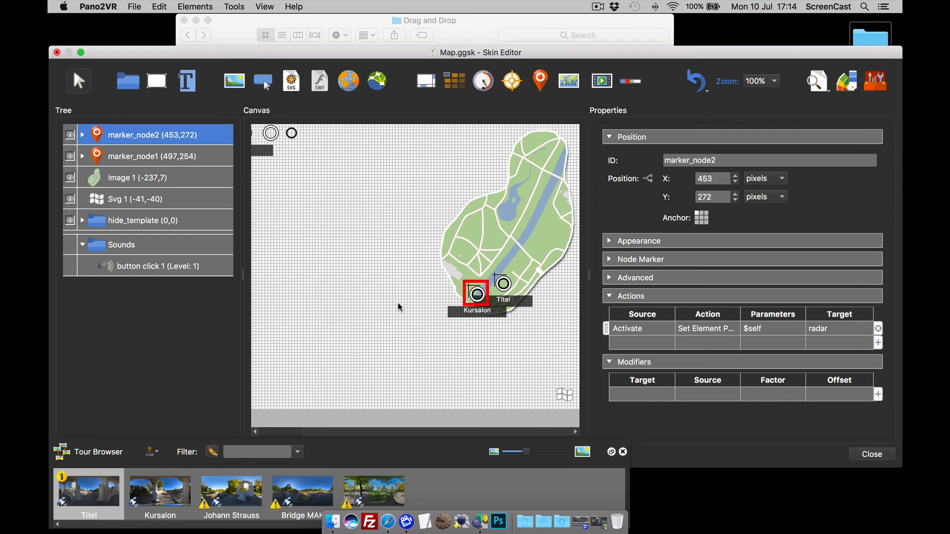
{"action": "left_click", "coordinate": [358, 318]}
{"action": "mouse_move", "coordinate": [216, 491]}
{"action": "left_mouse_down"}
{"action": "mouse_move", "coordinate": [356, 299]}
{"action": "mouse_move", "coordinate": [359, 306]}
{"action": "mouse_move", "coordinate": [479, 250]}
{"action": "left_mouse_up"}
{"action": "left_click", "coordinate": [296, 278]}
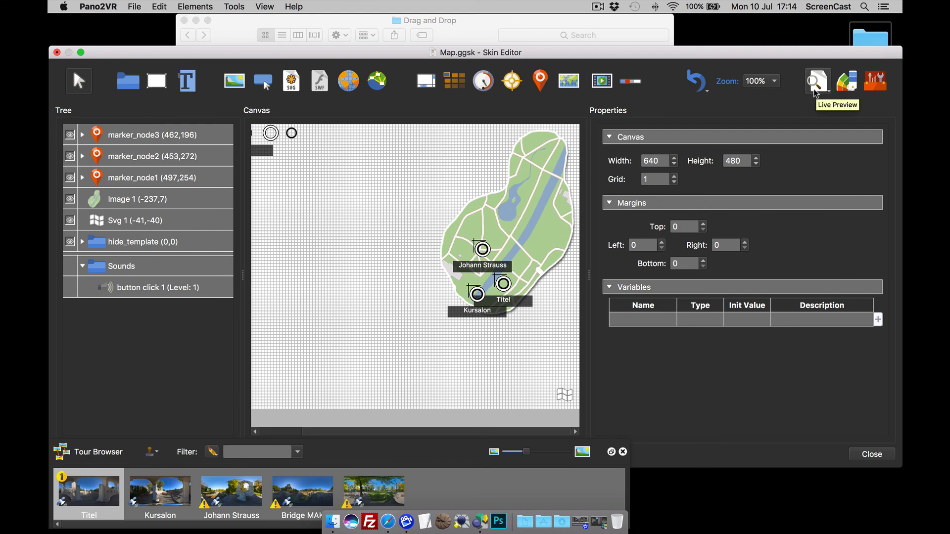
Nest marker_node1, marker_node2 and marker_node3 under the map element Image 1 in the skin tree.
{"action": "left_click", "coordinate": [158, 133]}
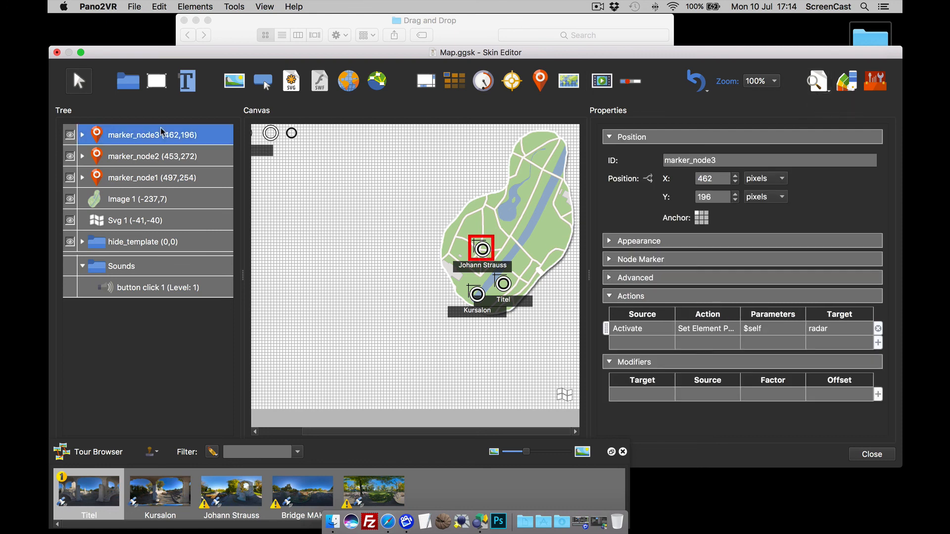
{"action": "left_click", "coordinate": [153, 176], "text": "shift"}
{"action": "left_click_drag", "start_coordinate": [154, 178], "coordinate": [96, 202]}
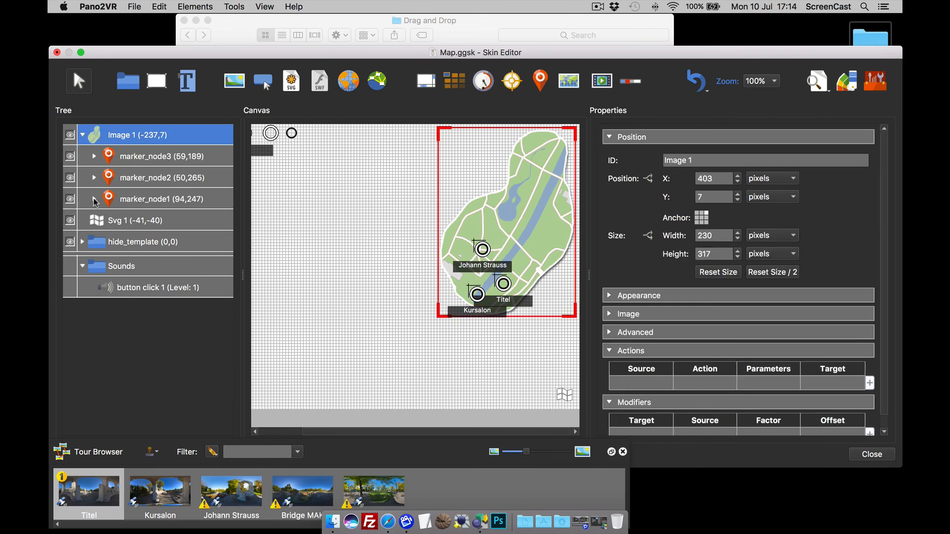
Test the Kursalon and Johann Strauss map markers in the Live Preview.
{"action": "left_click", "coordinate": [805, 86]}
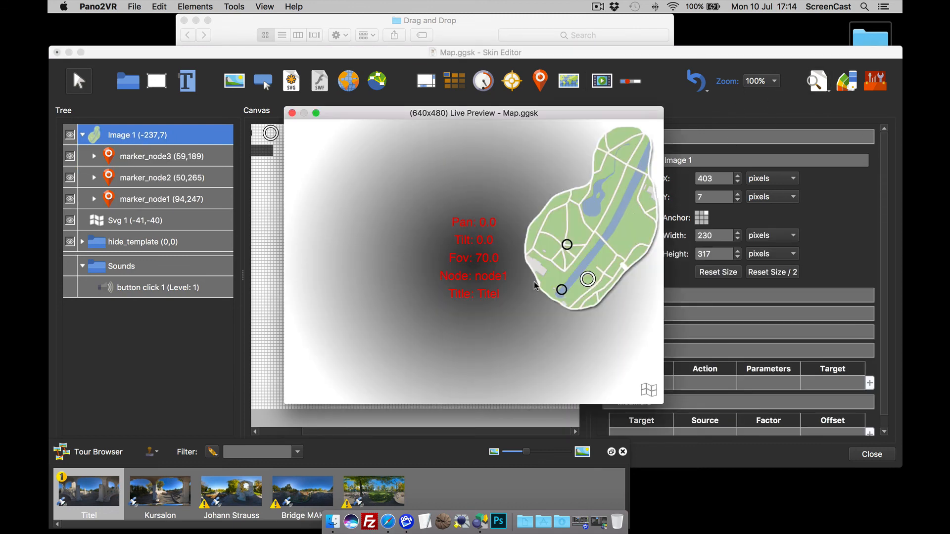
{"action": "left_click", "coordinate": [562, 289]}
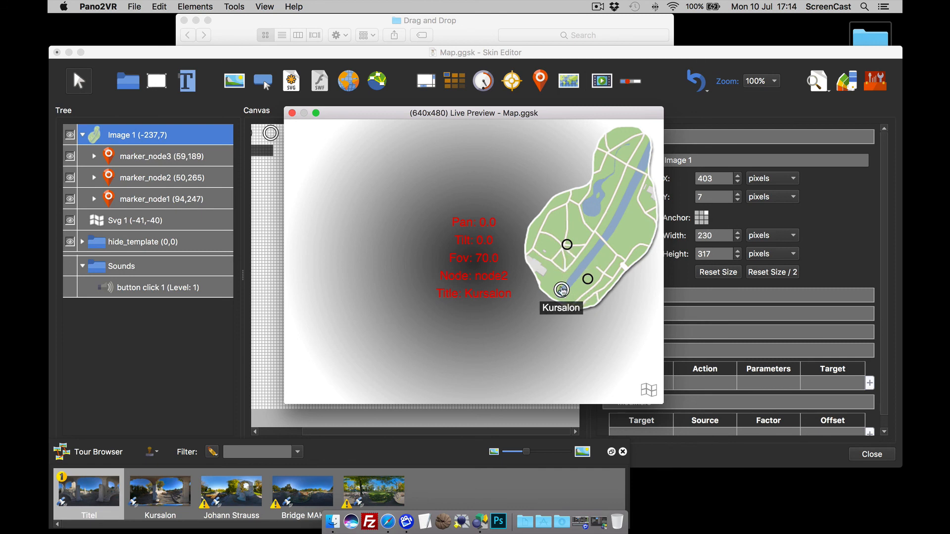
{"action": "left_click", "coordinate": [566, 244]}
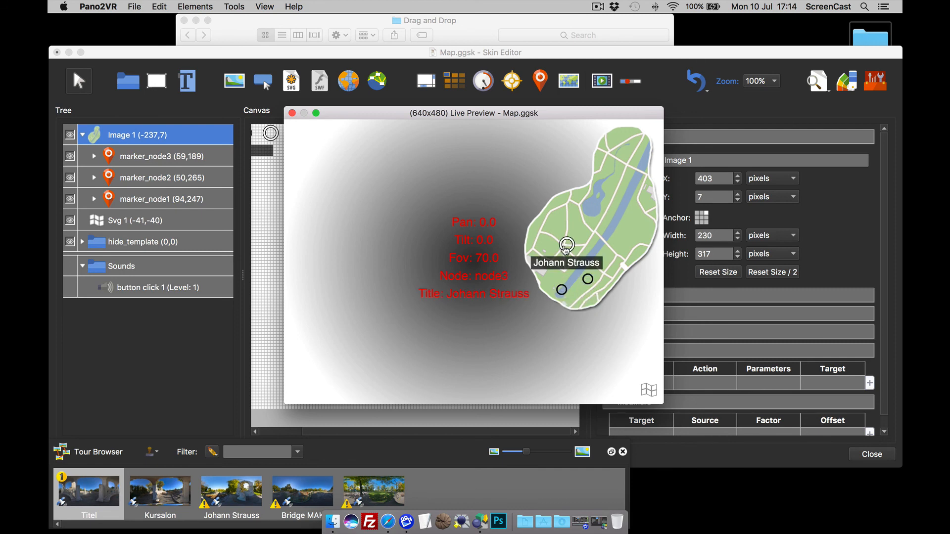
{"action": "left_click", "coordinate": [292, 114]}
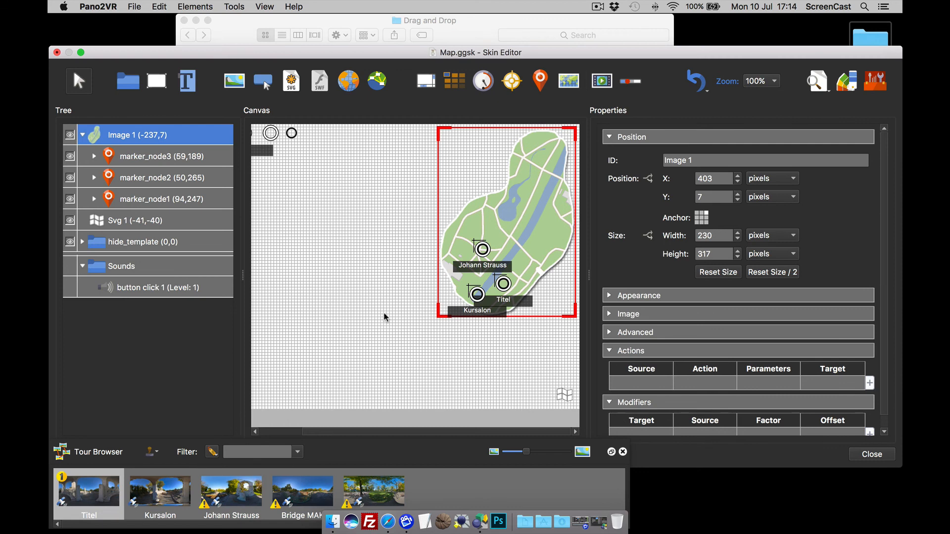
Try Image 1 as the target of marker_node3's Activate action and undo the change.
{"action": "left_click", "coordinate": [158, 160]}
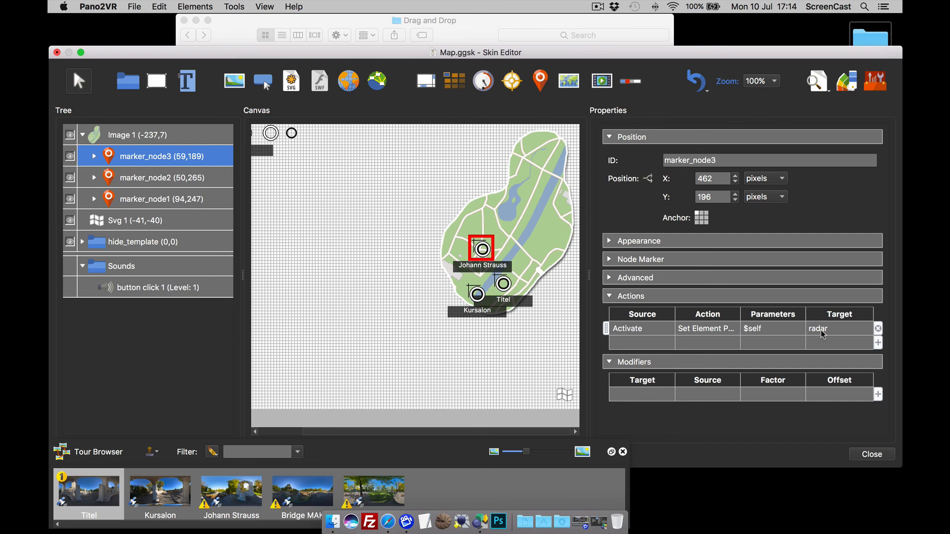
{"action": "left_click_drag", "start_coordinate": [140, 182], "coordinate": [845, 333]}
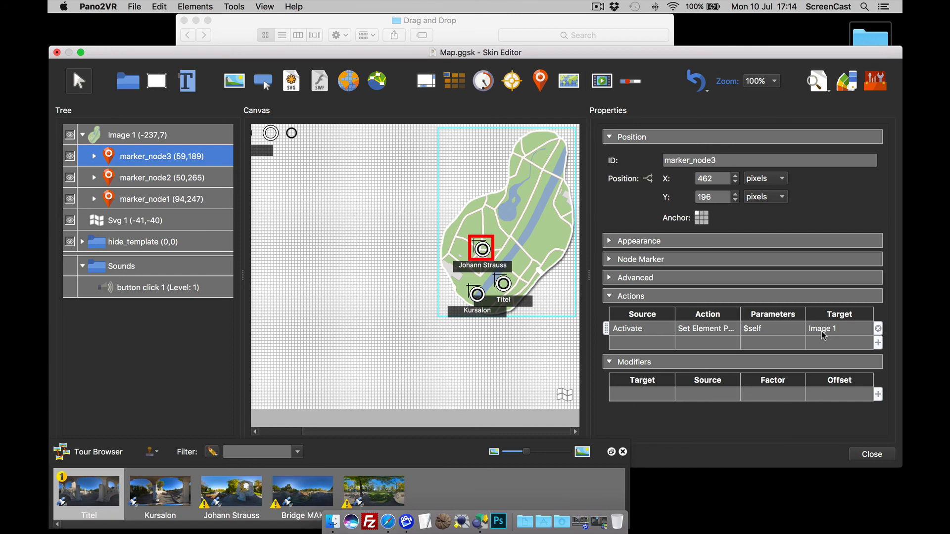
{"action": "key", "text": "super+z"}
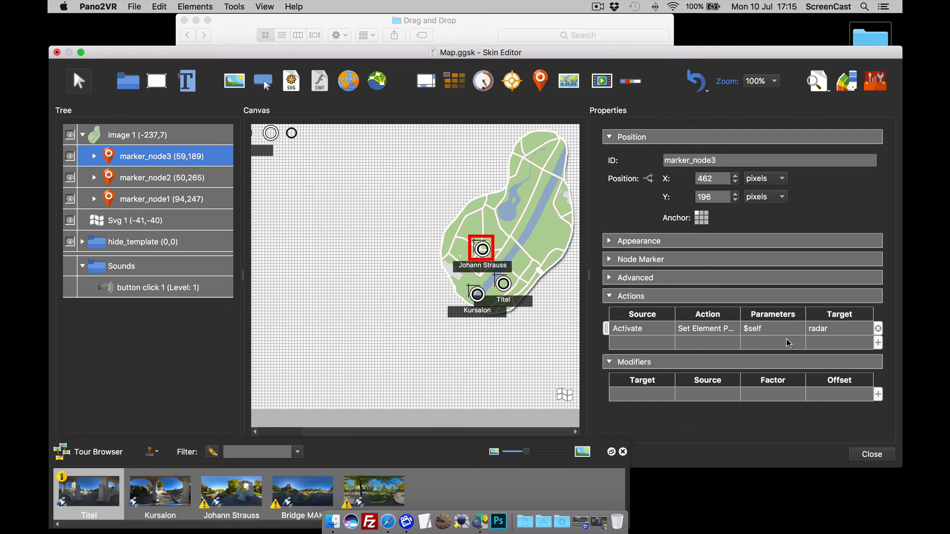
Assign the Kursalon, Titel and Johann Strauss panoramas in turn as marker_node3's tour node.
{"action": "left_click", "coordinate": [610, 260]}
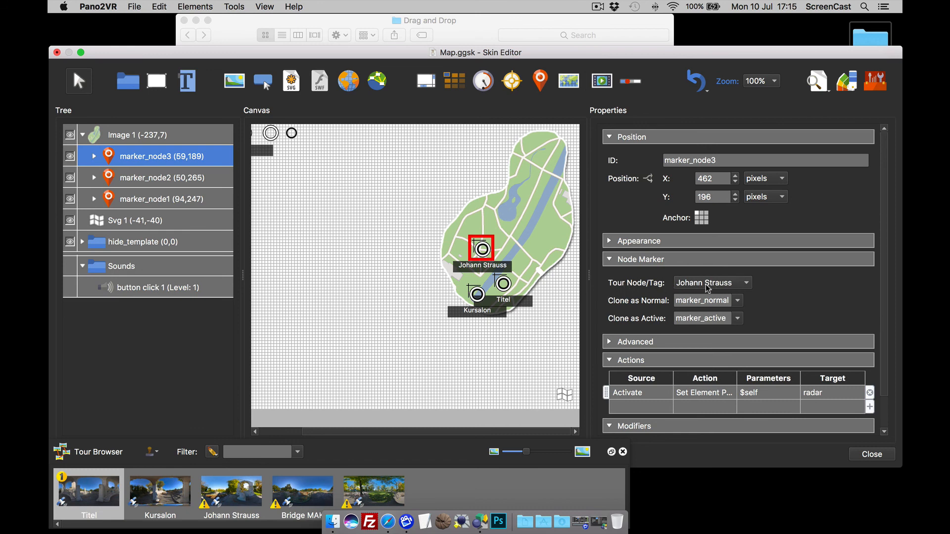
{"action": "mouse_move", "coordinate": [160, 492]}
{"action": "left_mouse_down"}
{"action": "mouse_move", "coordinate": [688, 302]}
{"action": "mouse_move", "coordinate": [712, 283]}
{"action": "left_mouse_up"}
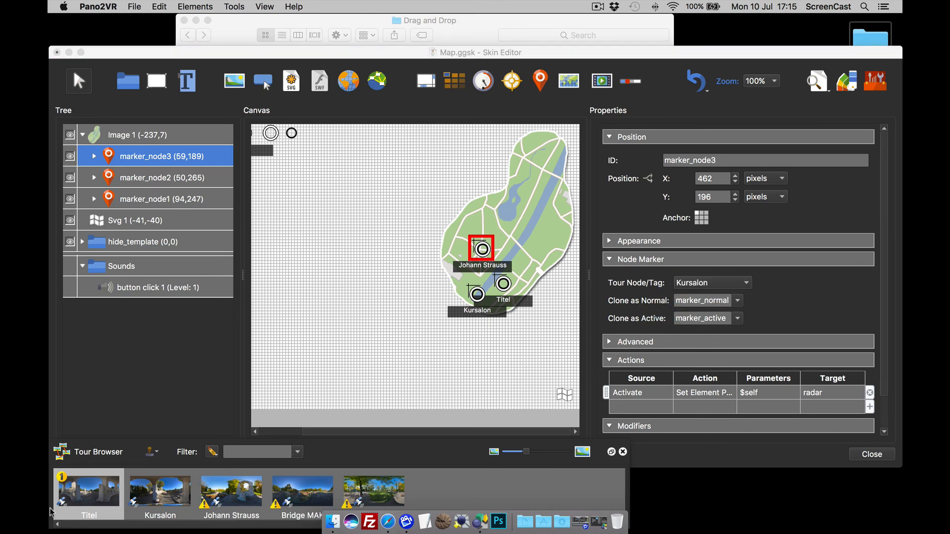
{"action": "left_click_drag", "start_coordinate": [116, 505], "coordinate": [694, 283]}
{"action": "left_click", "coordinate": [738, 289]}
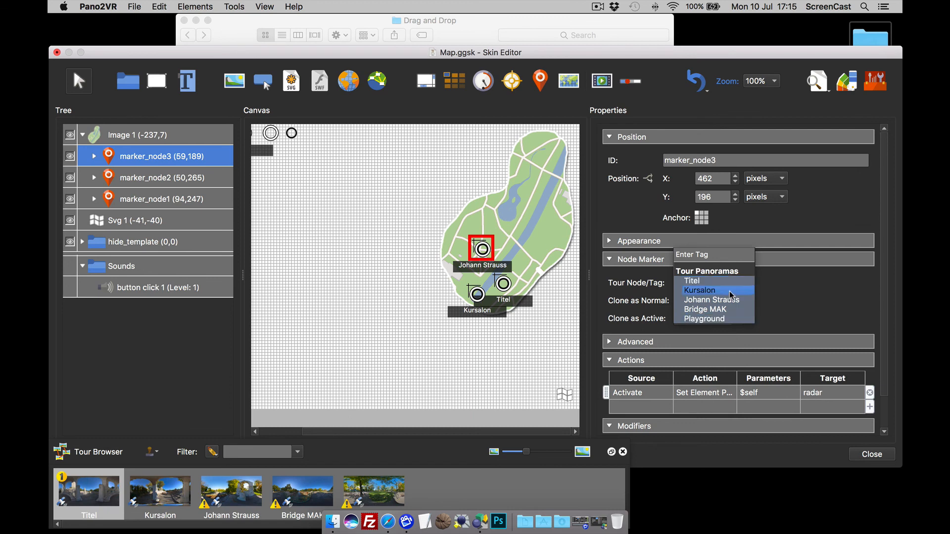
{"action": "left_click", "coordinate": [732, 270]}
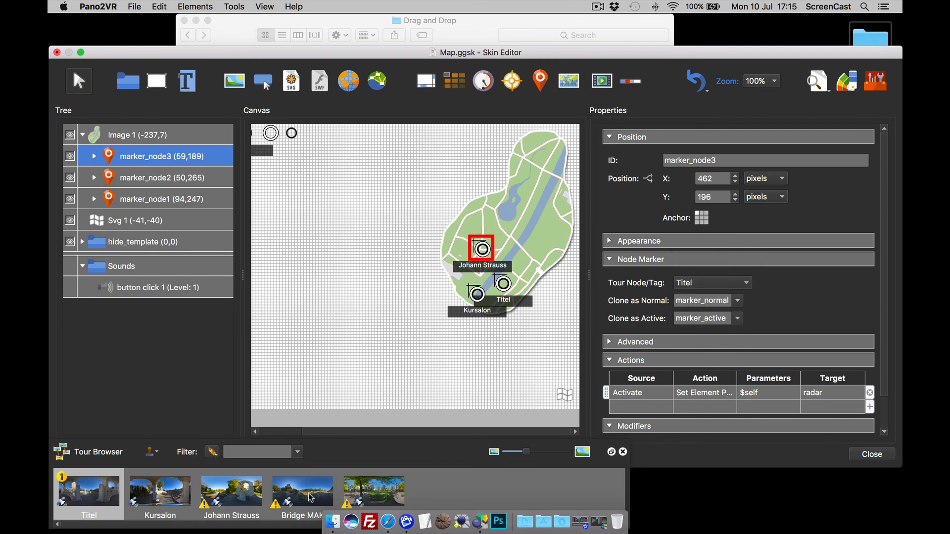
{"action": "left_click_drag", "start_coordinate": [259, 501], "coordinate": [736, 288]}
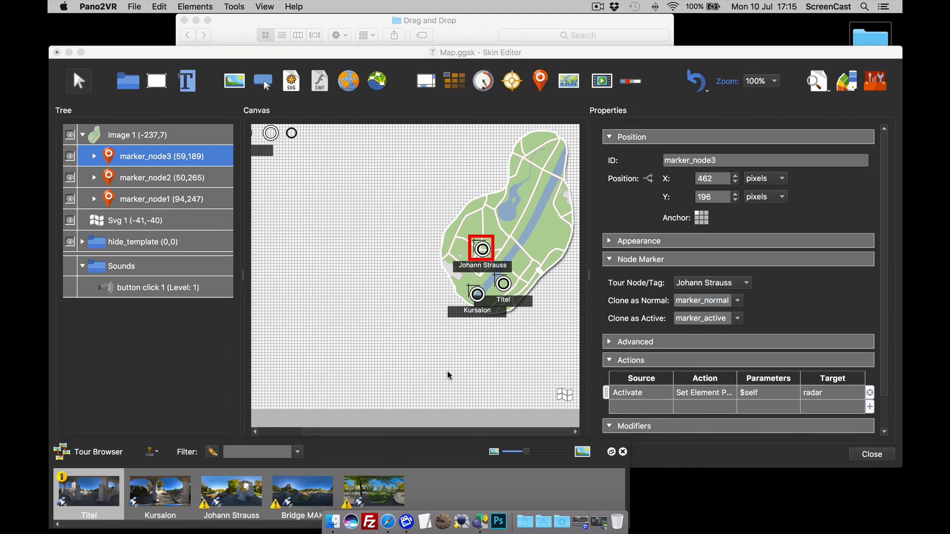